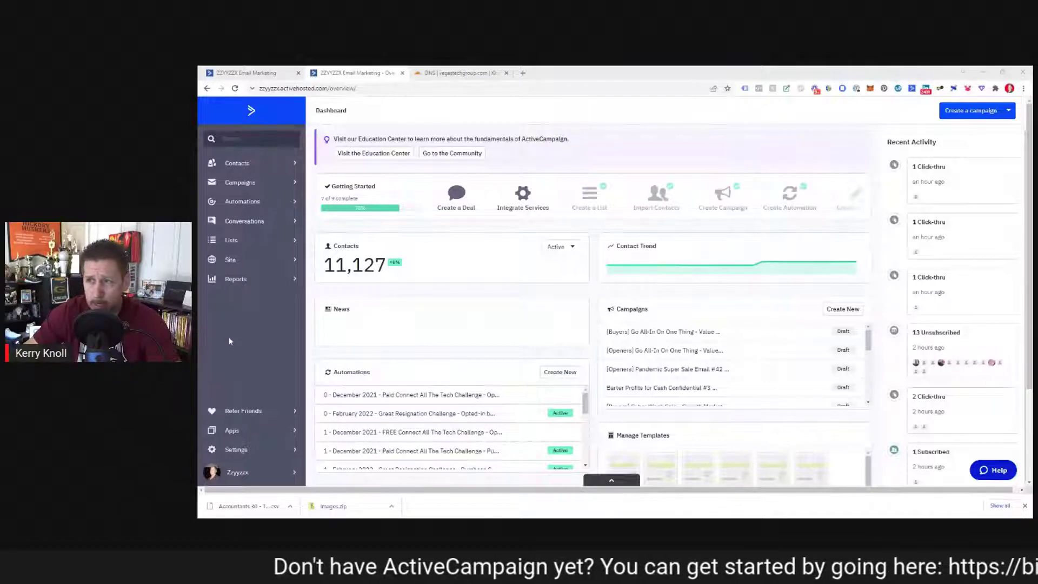
- Go to Settings > Advanced to reveal the DKIM and SPF domain entries for own email authentication
scroll(232, 332, down, 1)
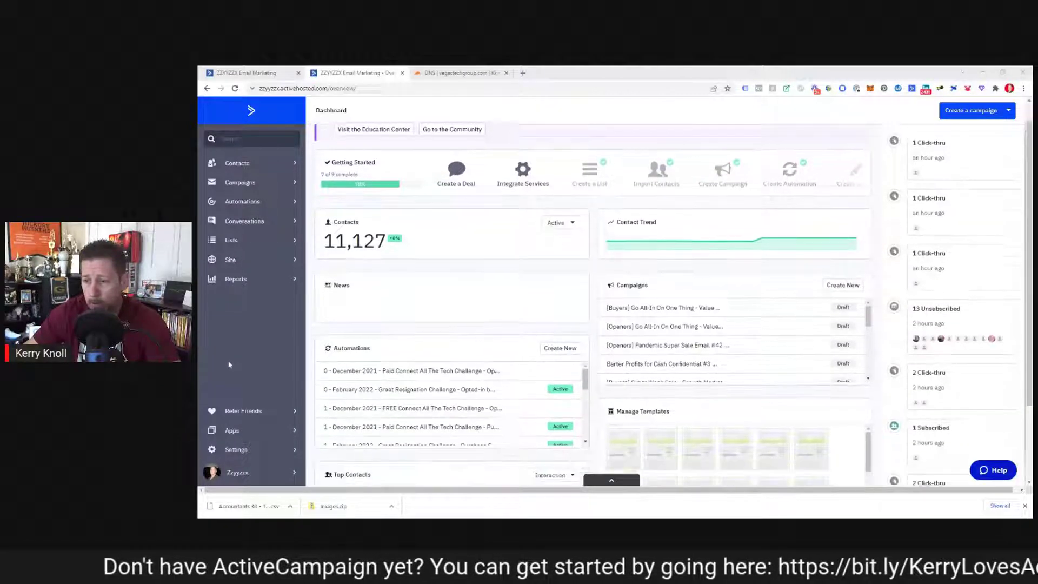
click(223, 452)
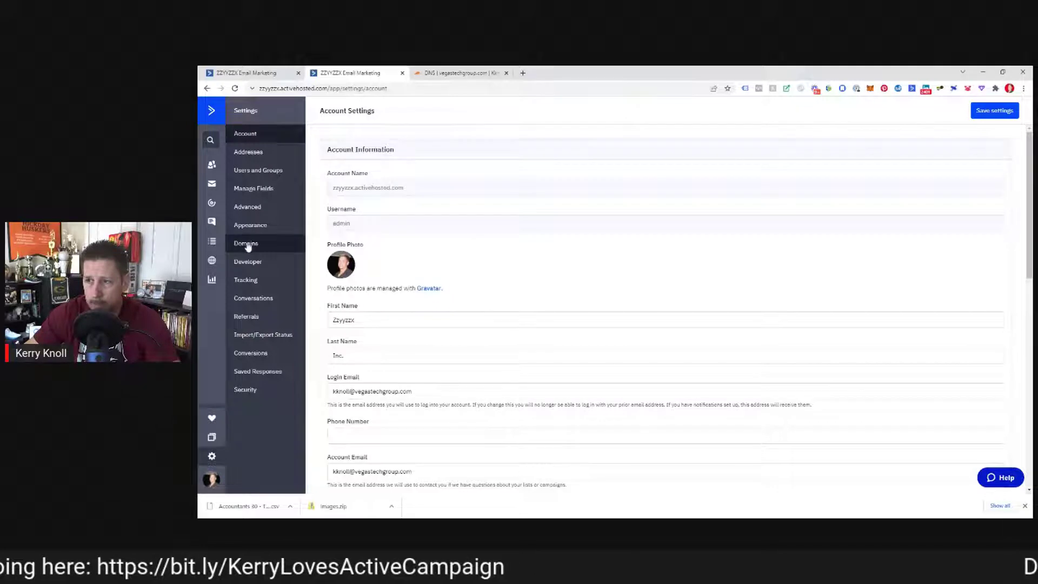
click(241, 213)
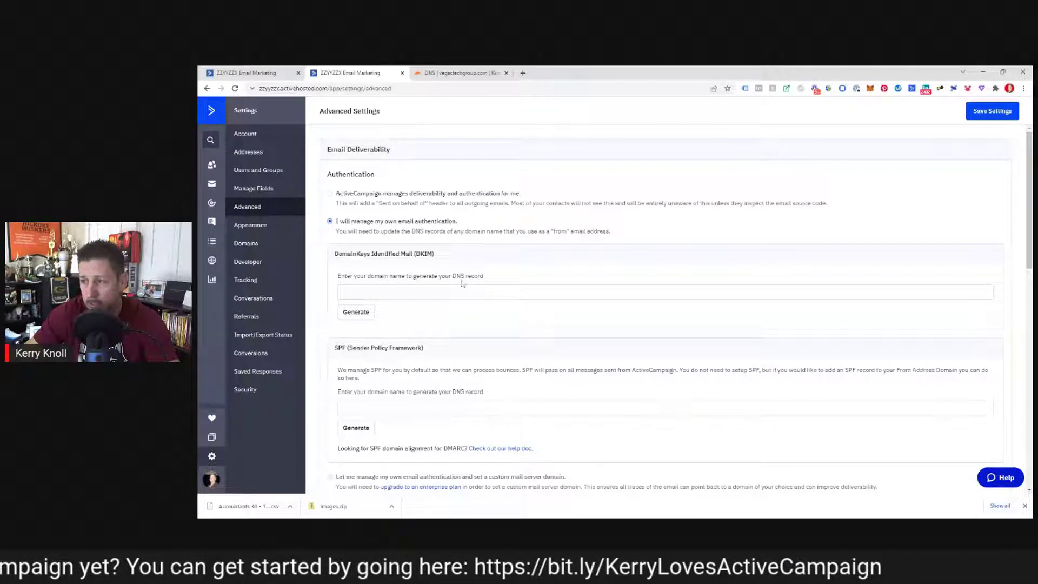
- Generate the DKIM TXT record for vegastechgroup.com and select its record name
click(344, 293)
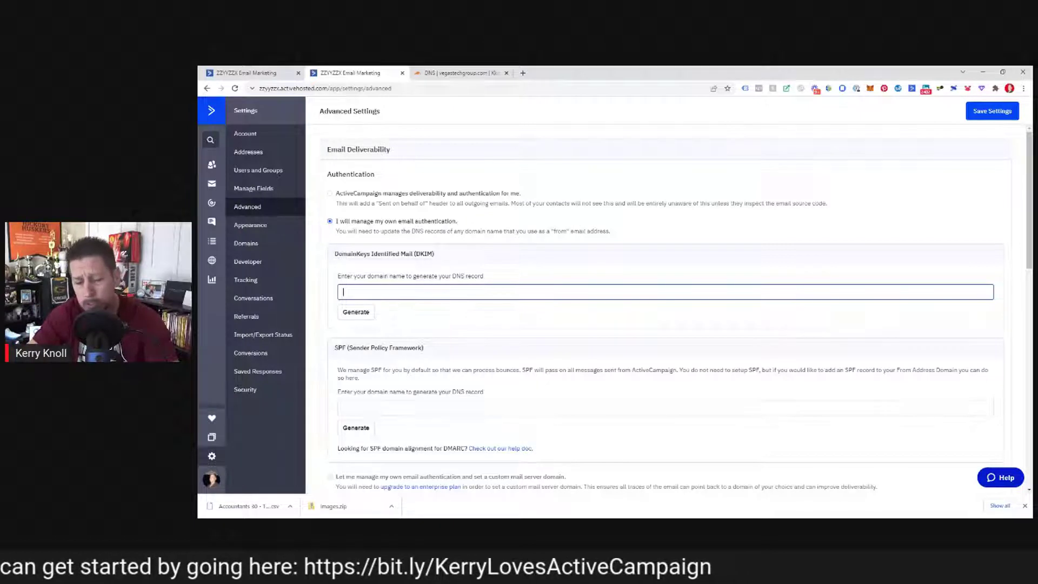
text(vegastechgroup.com)
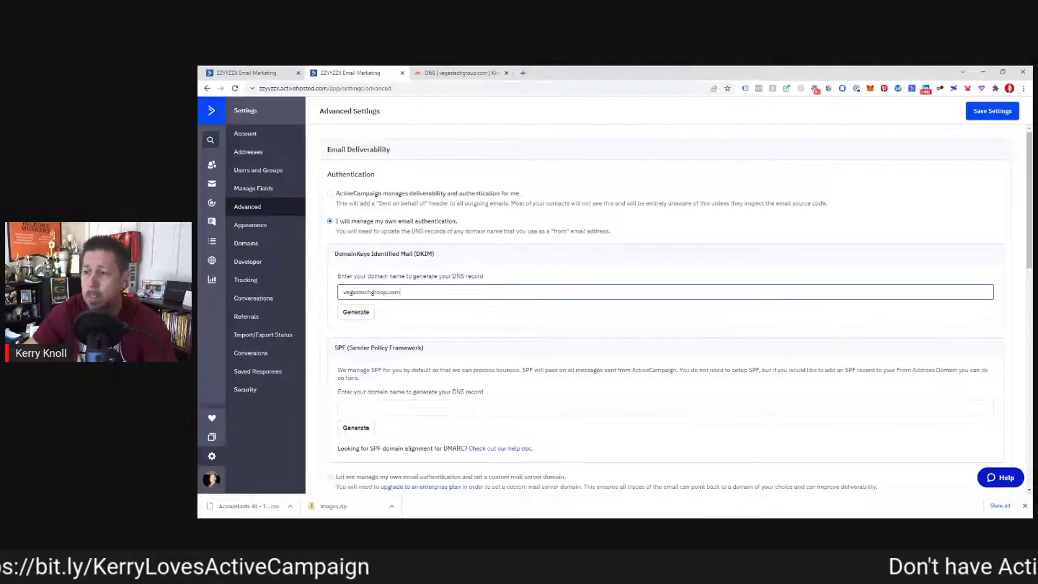
click(357, 314)
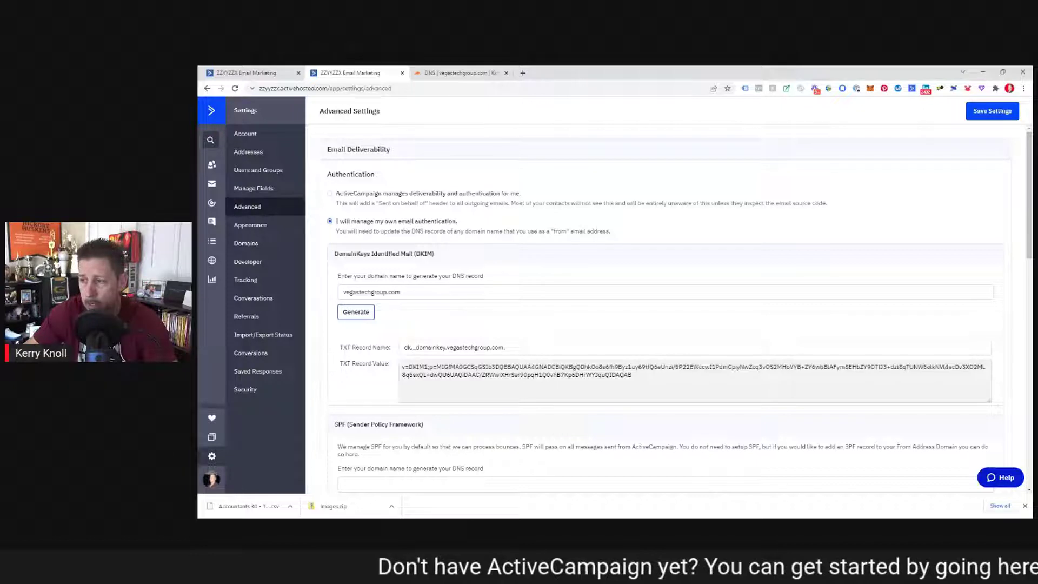
drag(506, 347, 632, 375)
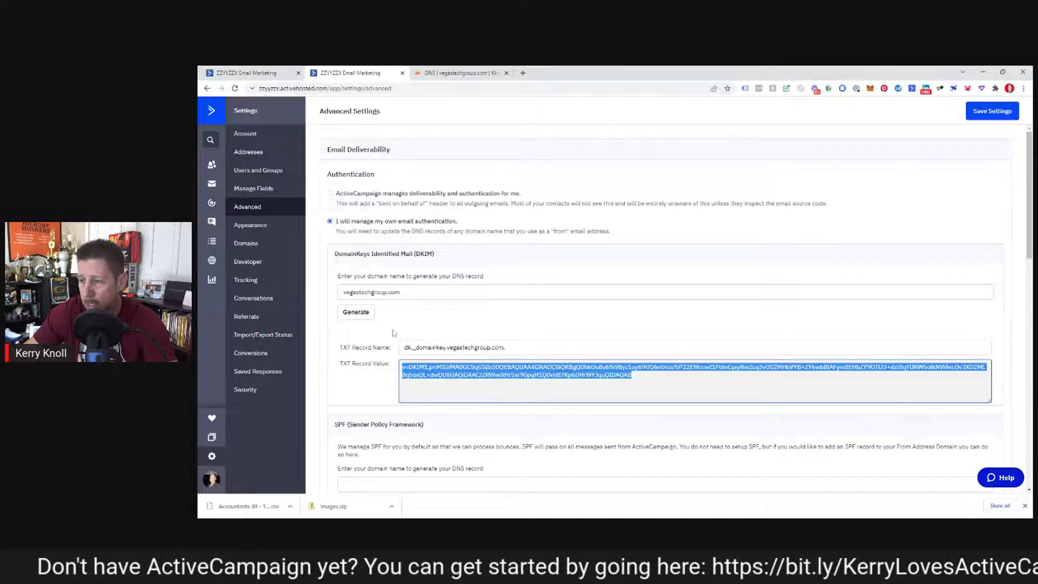
scroll(393, 333, down, 3)
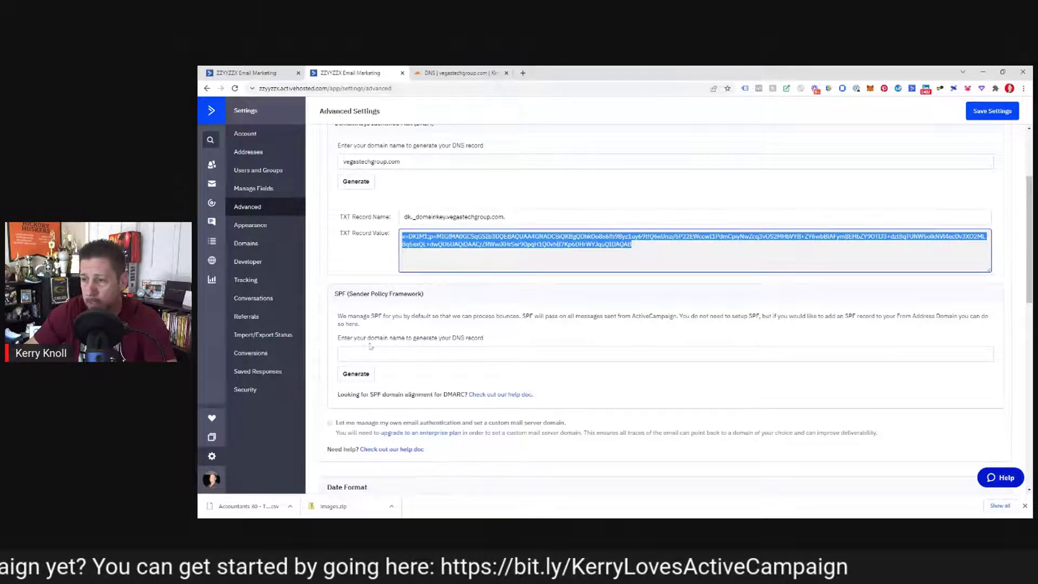
- Generate the SPF TXT record for vegastechgroup.com and select its TXT record value
click(412, 354)
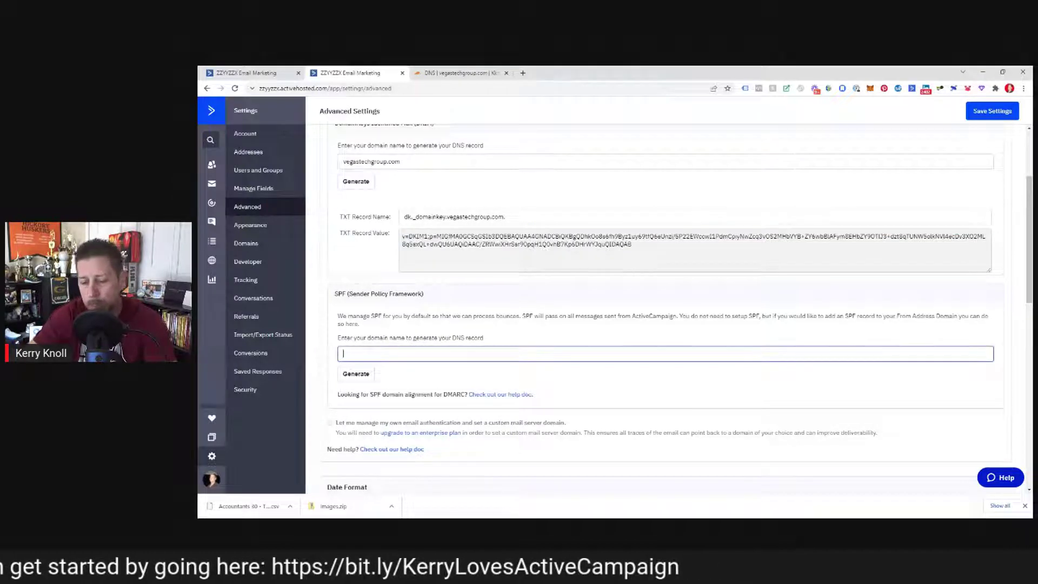
text(vegastechgroup.com)
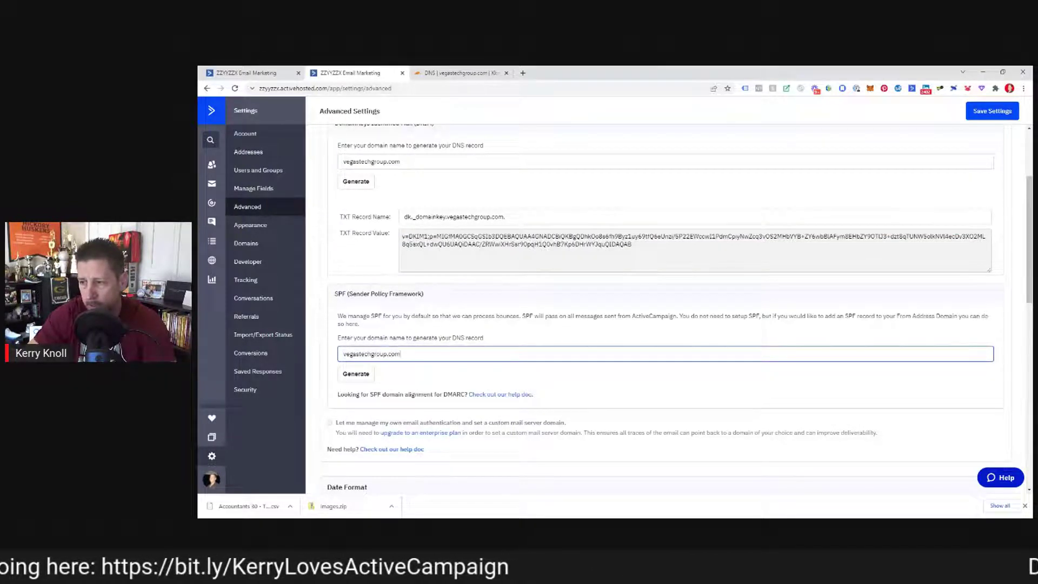
click(364, 374)
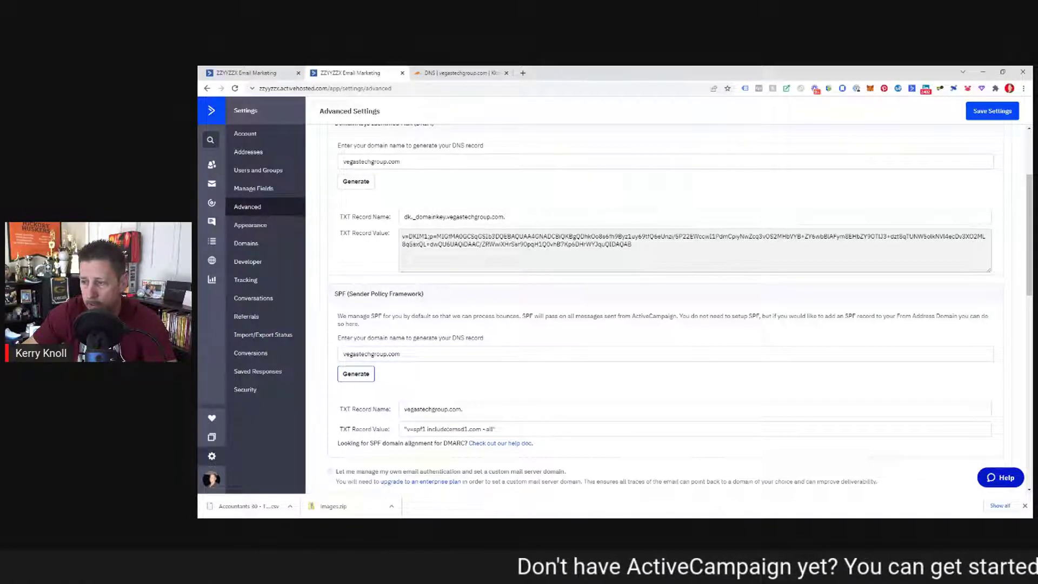
drag(495, 429, 404, 429)
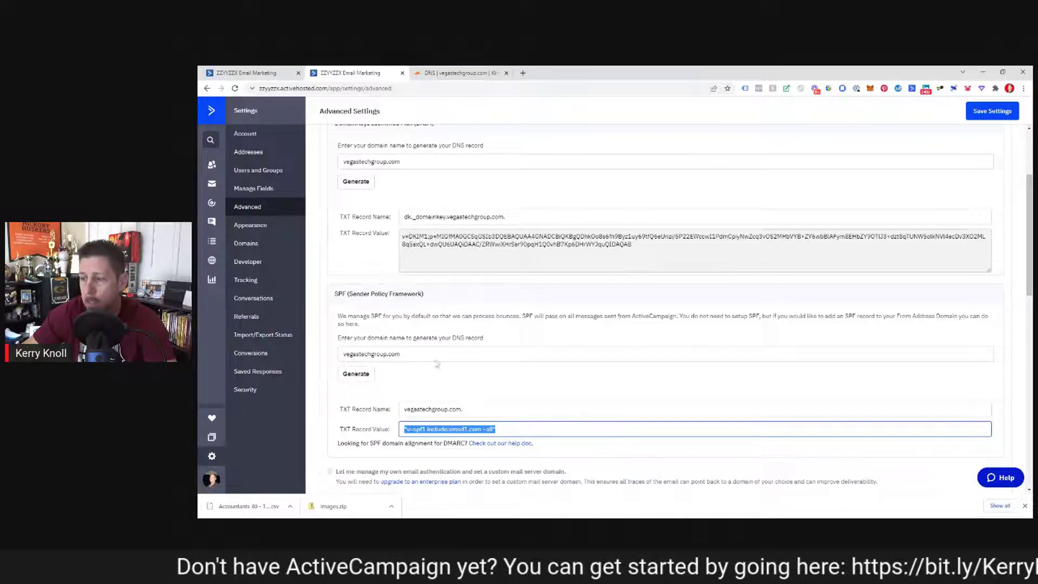
scroll(436, 361, down, 1)
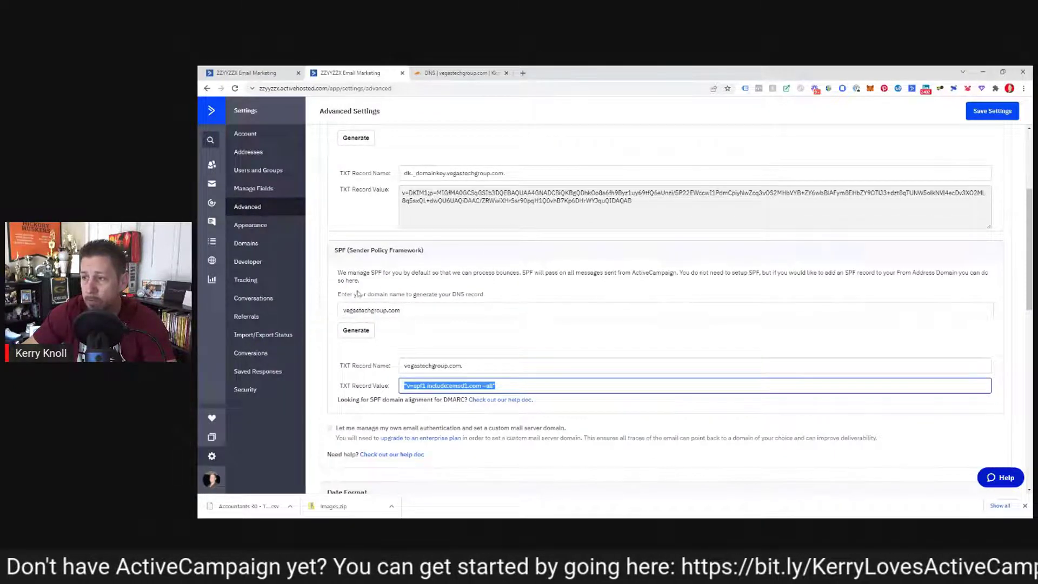
scroll(678, 309, up, 1)
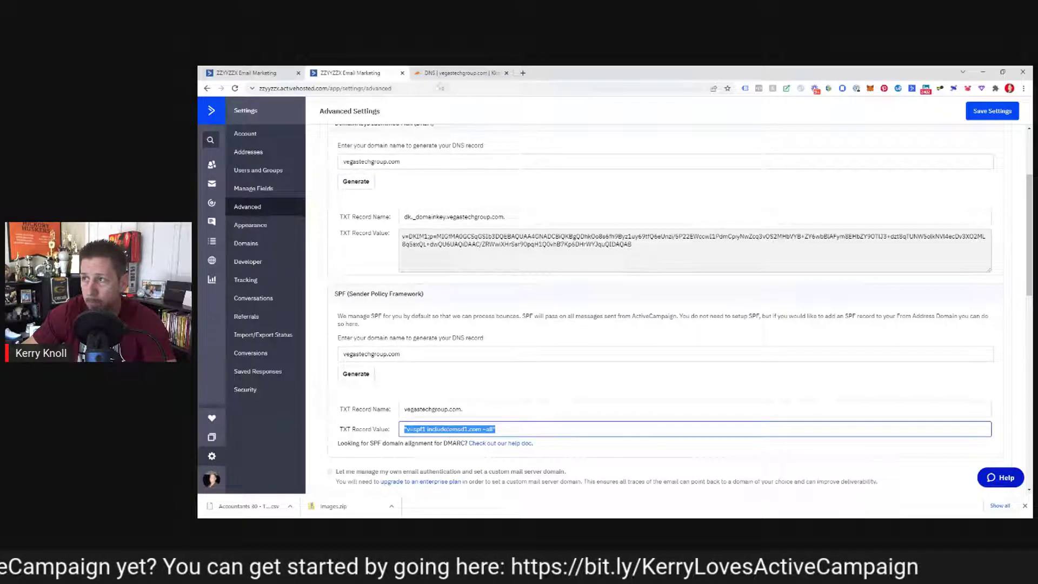
- In Cloudflare DNS, inspect the existing SPF record's Content, including its include entries and ~all
click(457, 72)
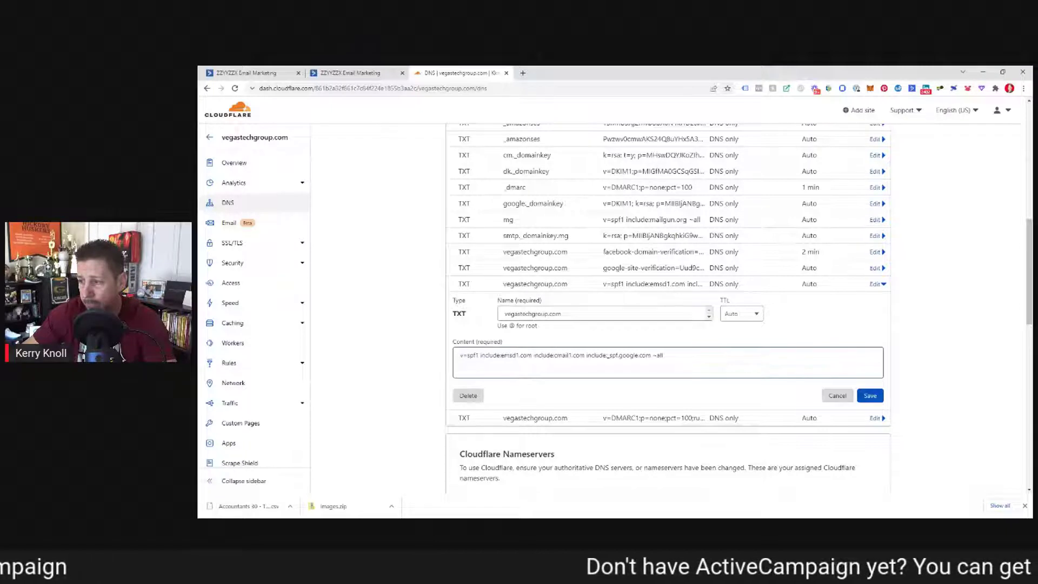
click(460, 355)
drag(461, 355, 489, 355)
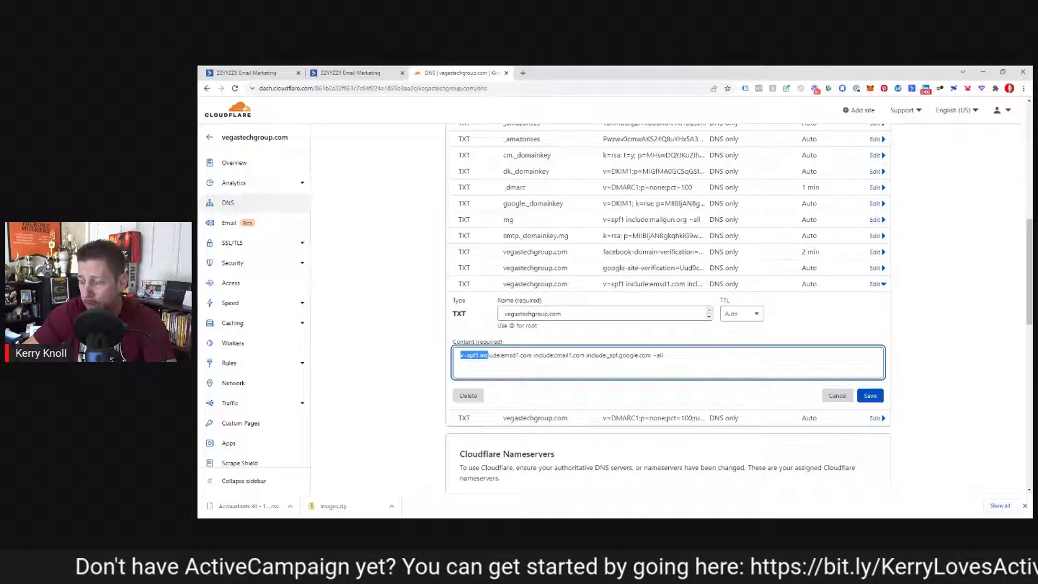
drag(664, 355, 585, 355)
click(585, 355)
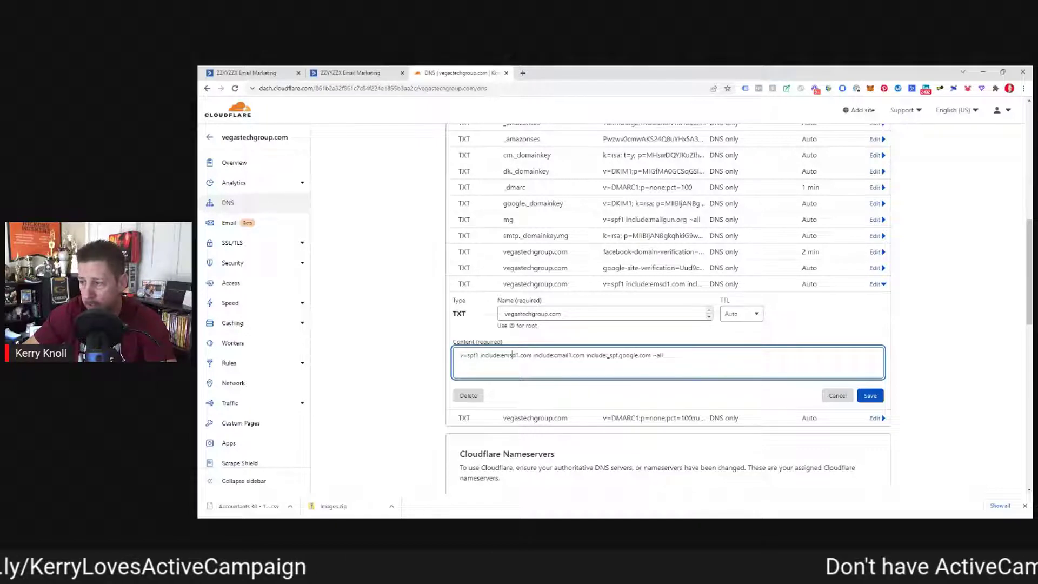
drag(554, 355, 652, 355)
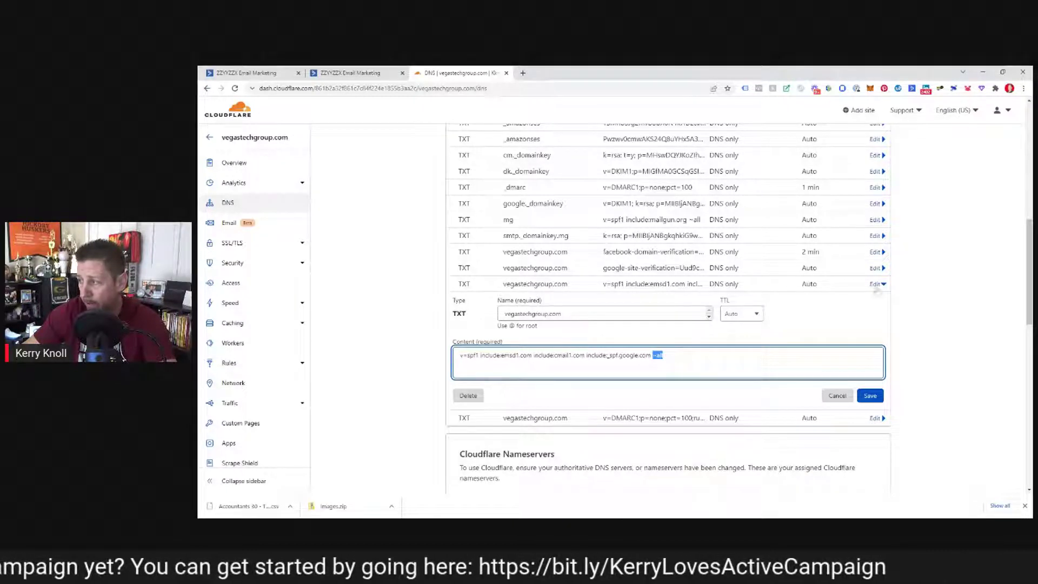
- Close the SPF record's edit form without saving any changes
click(879, 285)
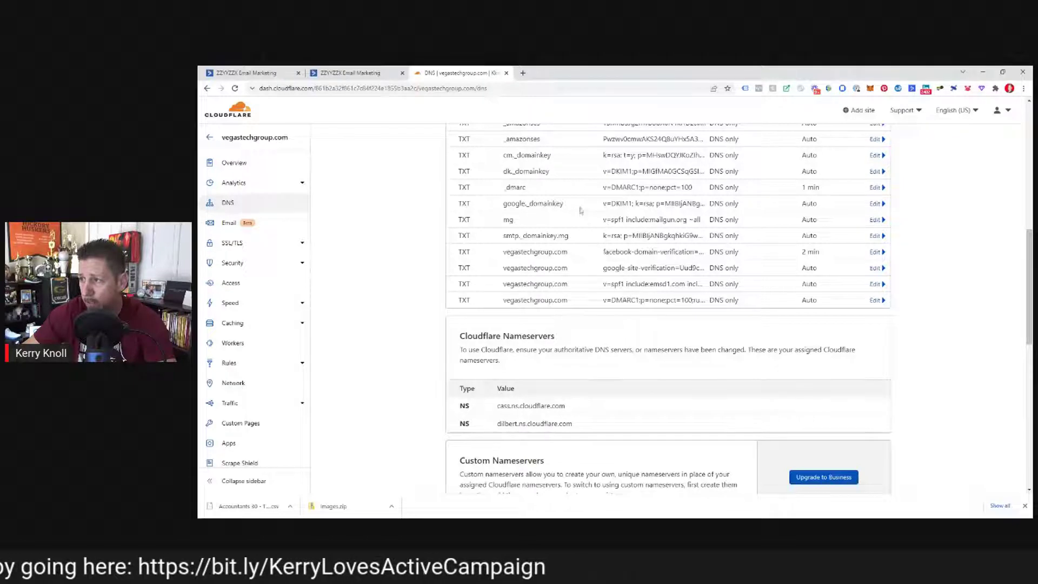
scroll(586, 232, up, 3)
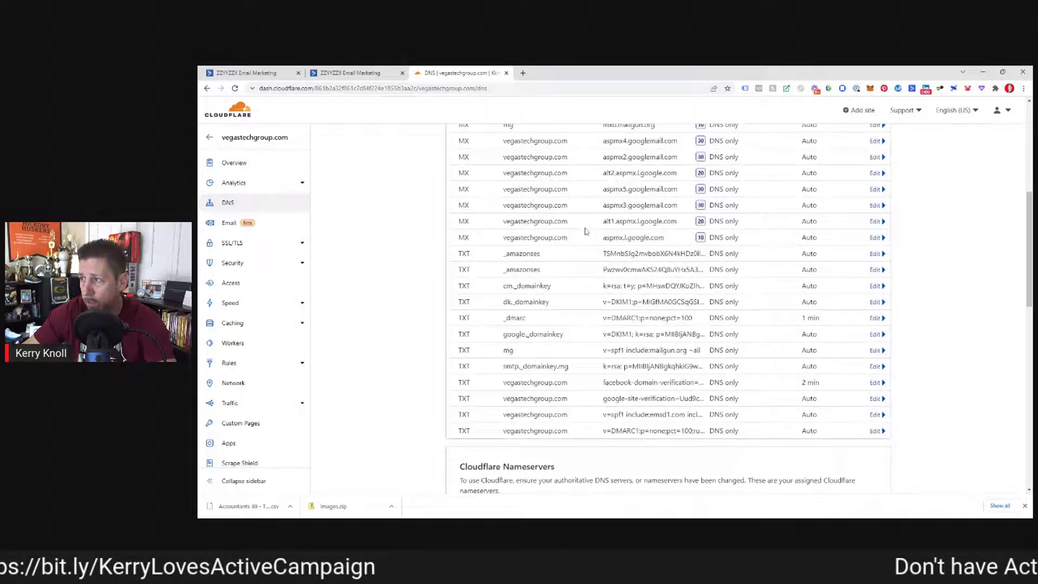
scroll(586, 232, down, 2)
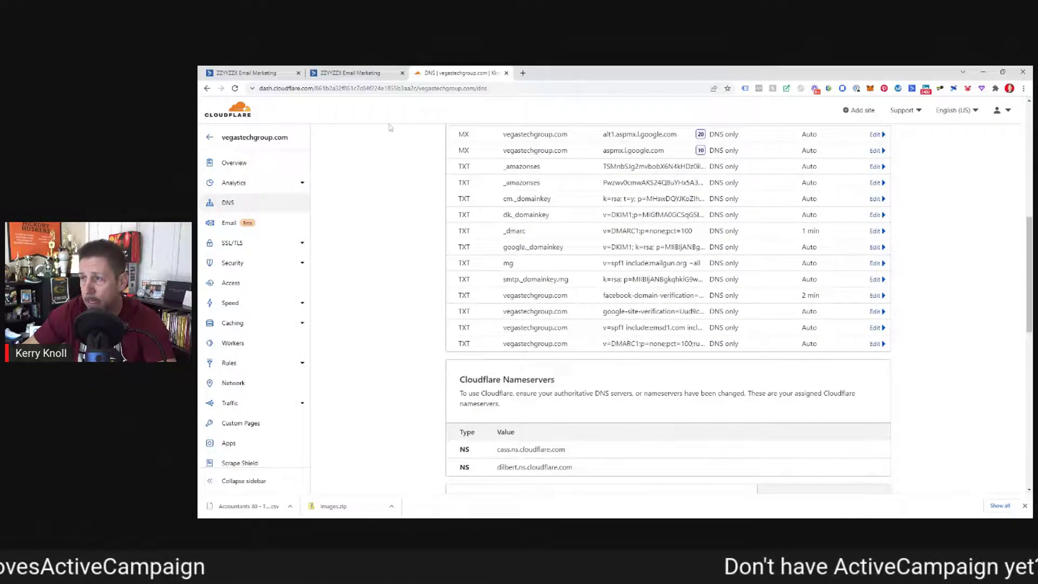
- Select ActiveCampaign's DKIM record name and find the matching dk._domainkey row in Cloudflare
click(339, 73)
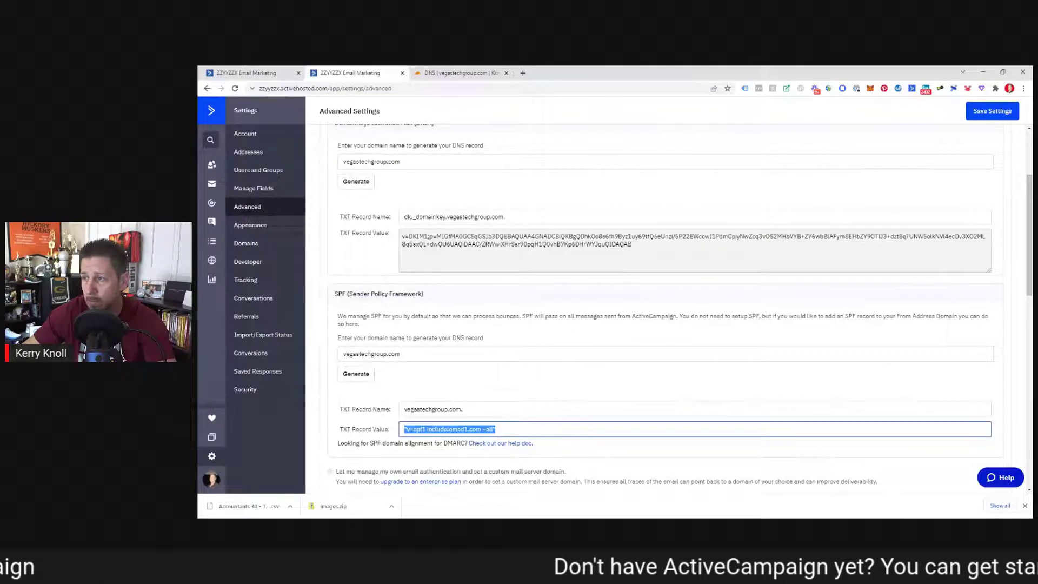
drag(404, 216, 506, 216)
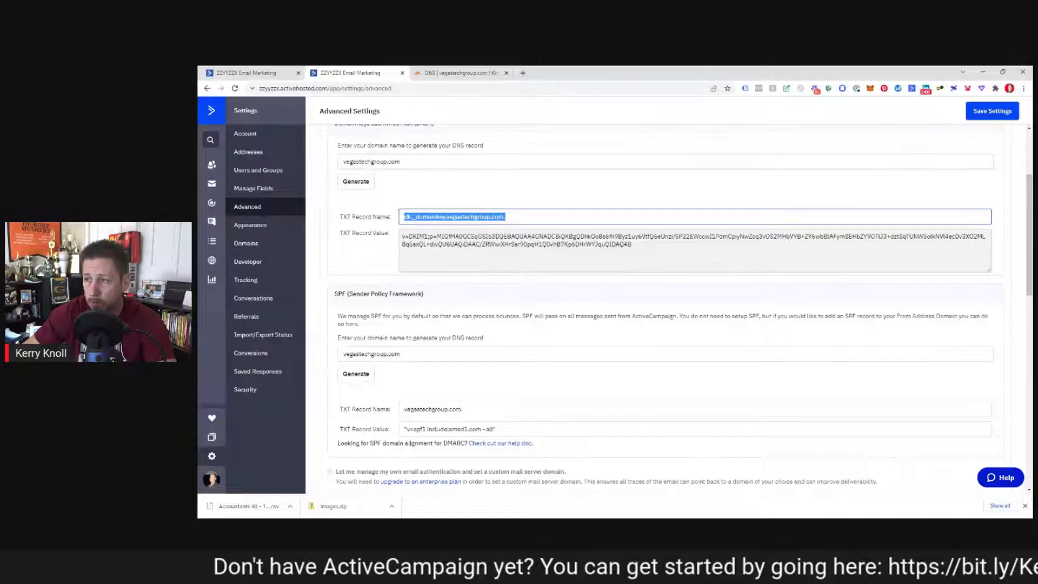
click(448, 78)
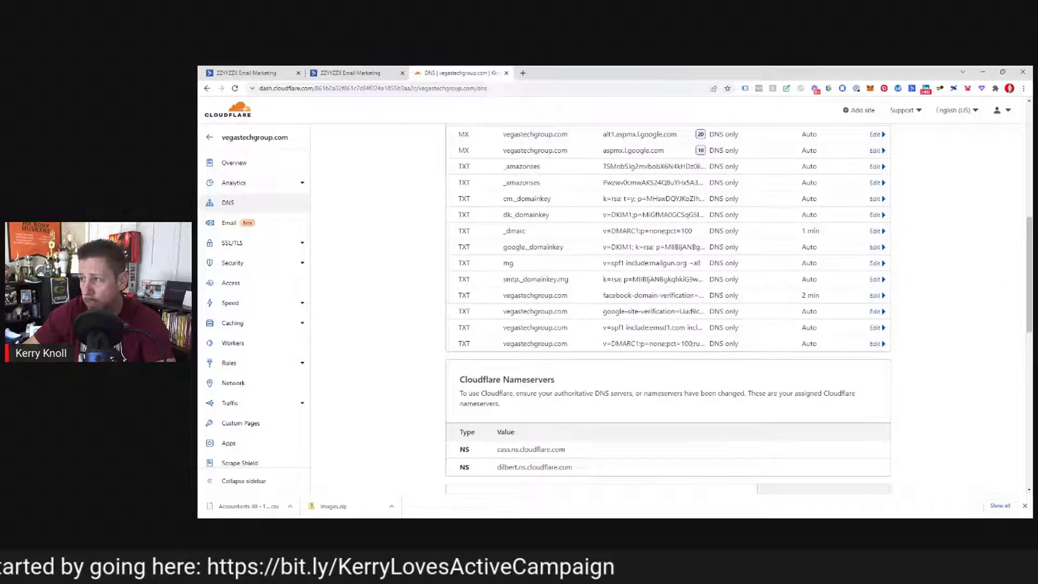
drag(502, 216, 555, 223)
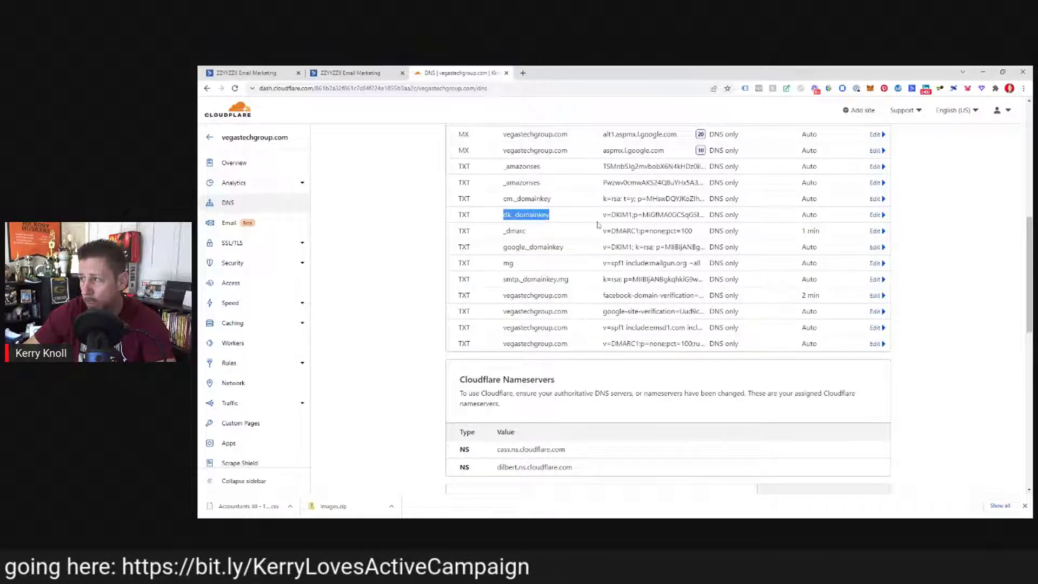
- Compare the existing dk._domainkey record's Content with ActiveCampaign's generated DKIM value
click(876, 215)
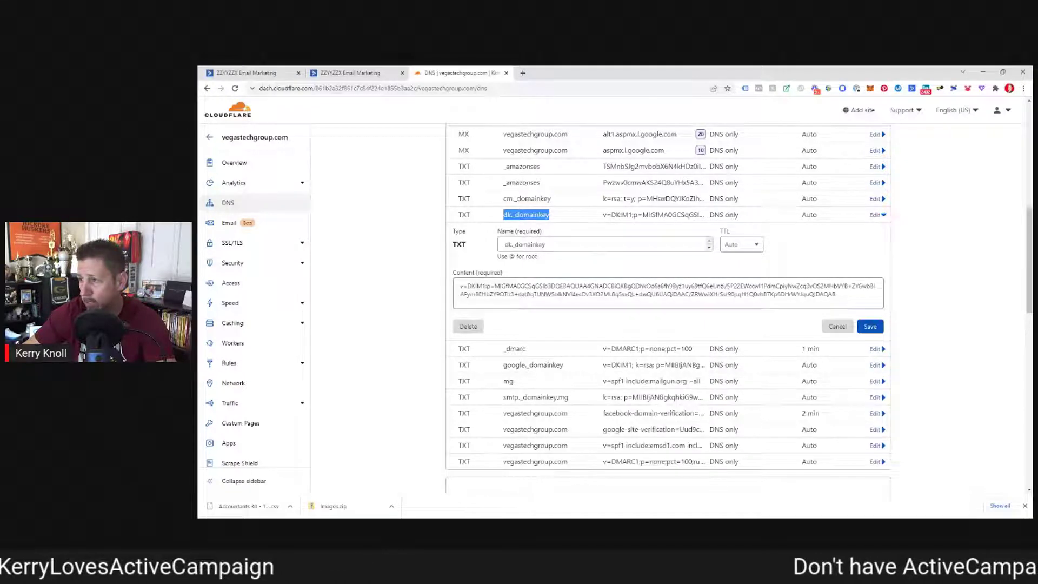
drag(460, 286, 835, 294)
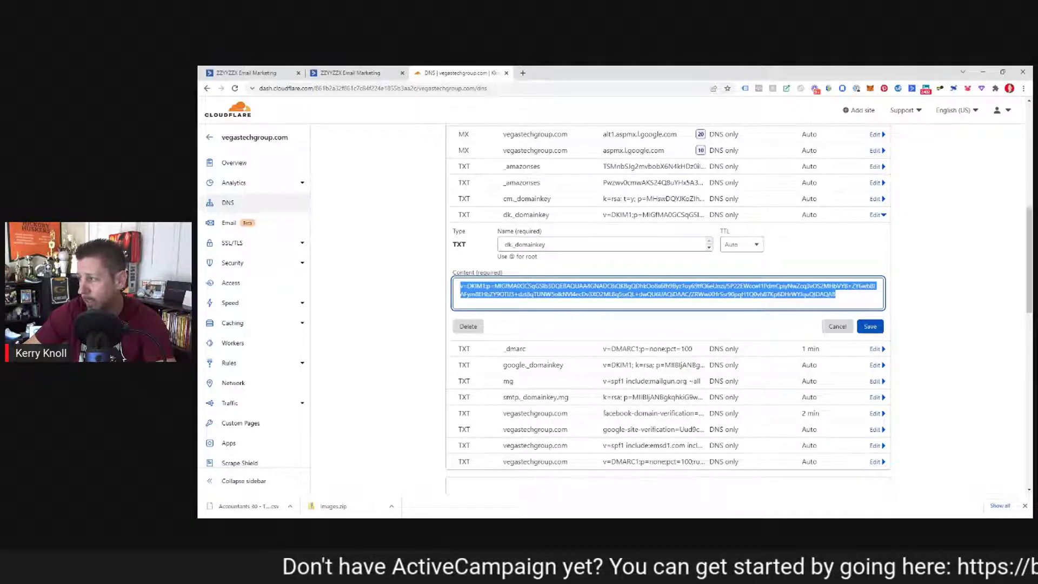
click(350, 72)
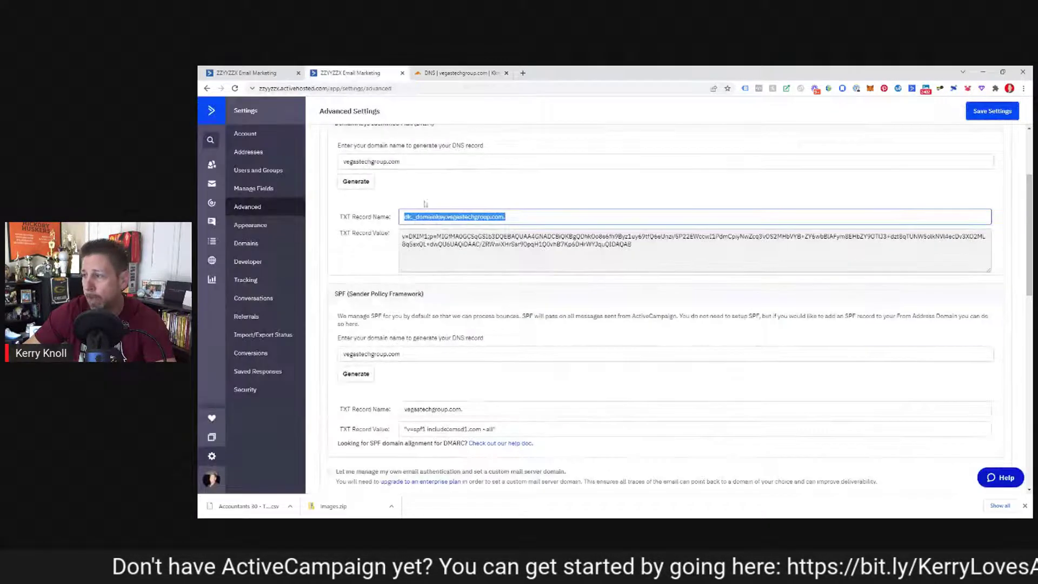
drag(632, 244, 620, 244)
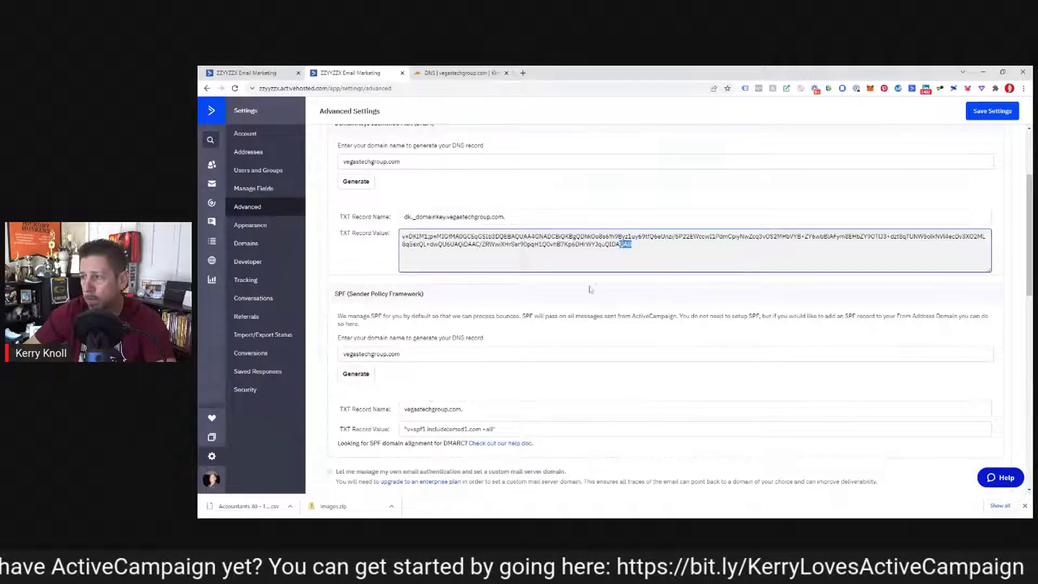
drag(400, 238, 633, 245)
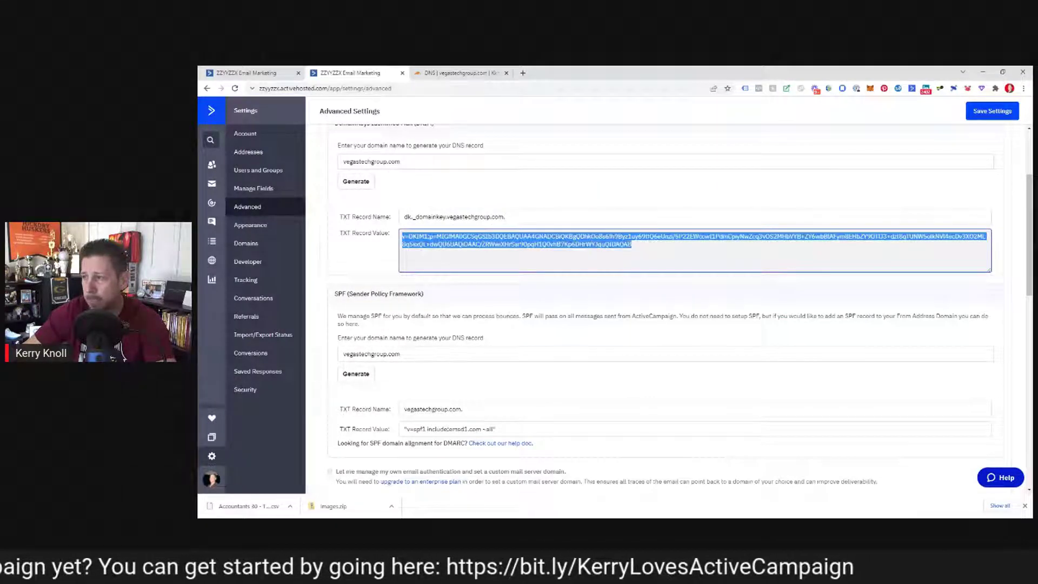
click(453, 74)
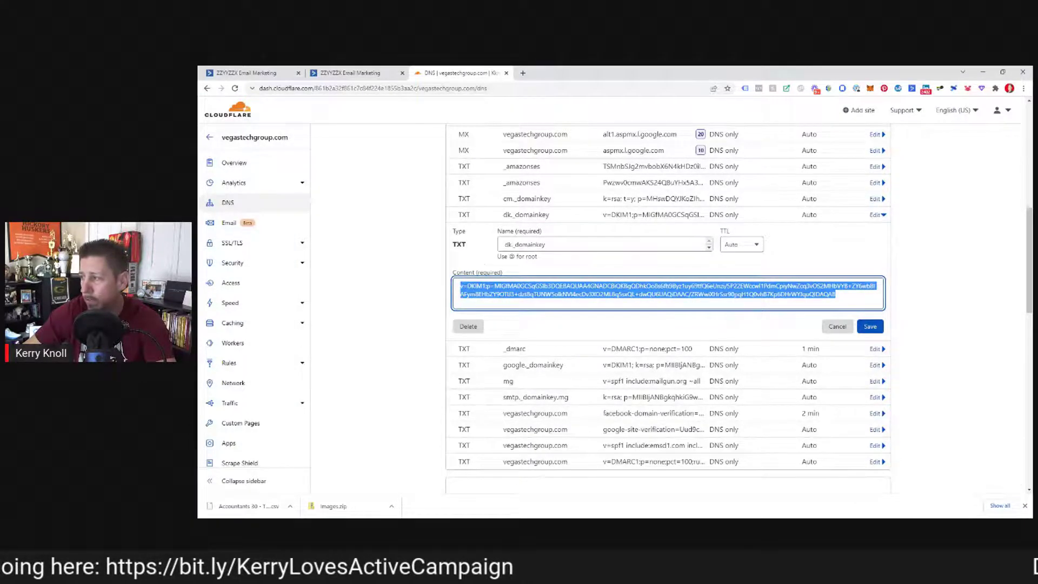
scroll(625, 333, up, 7)
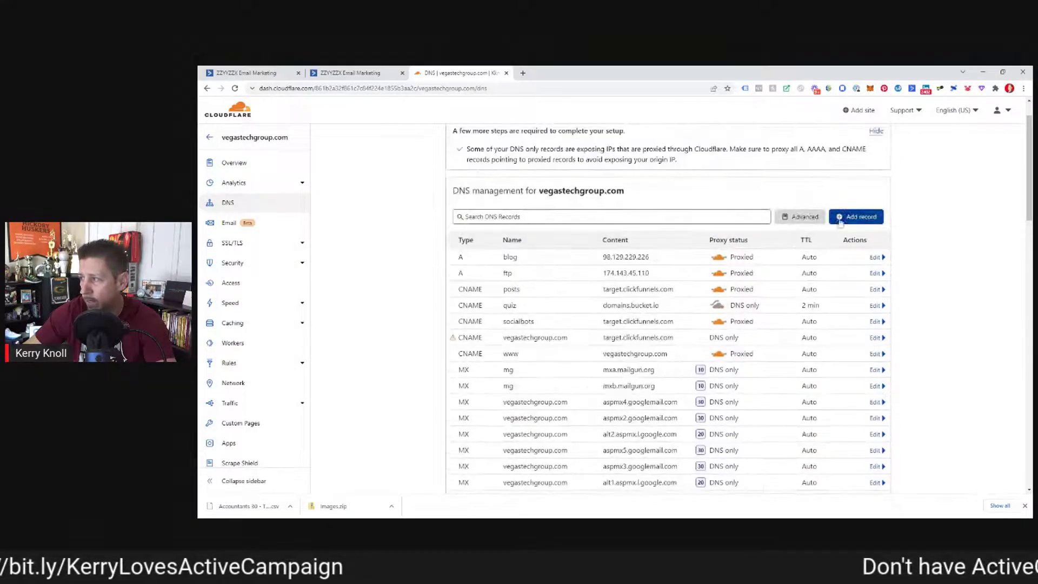
- Add a new Cloudflare DNS record of type TXT
click(858, 216)
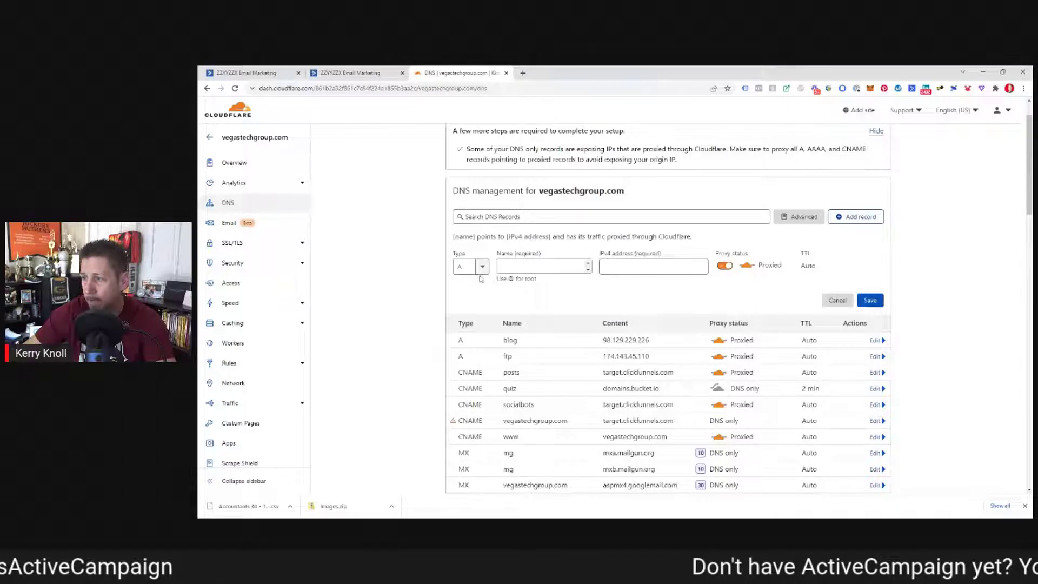
click(465, 266)
scroll(484, 327, down, 3)
scroll(483, 327, down, 3)
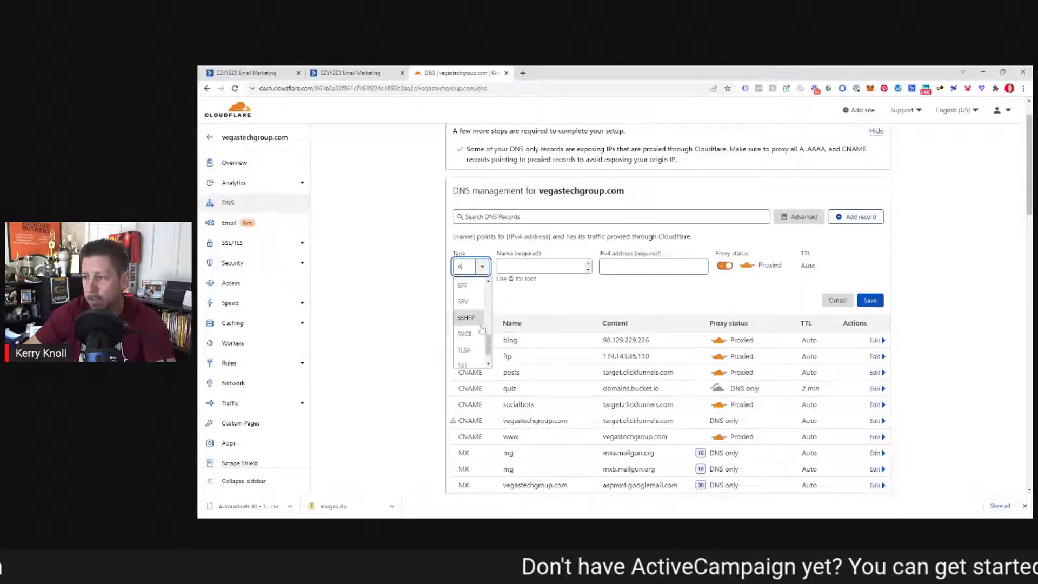
click(470, 346)
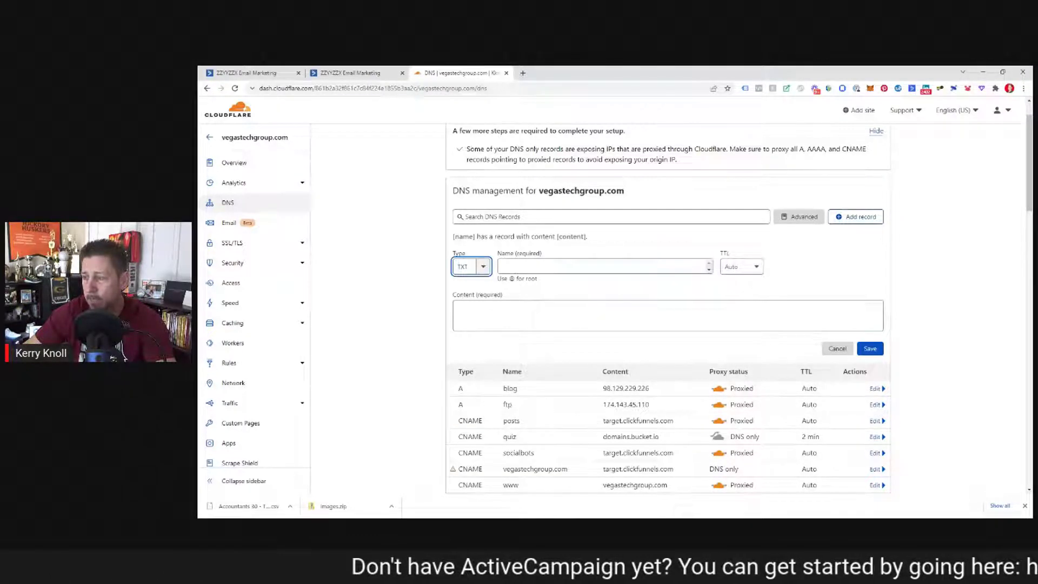
- Copy the DKIM name dk._domainkey.vegastechgroup.com into Name and set TTL to 1 min
click(351, 72)
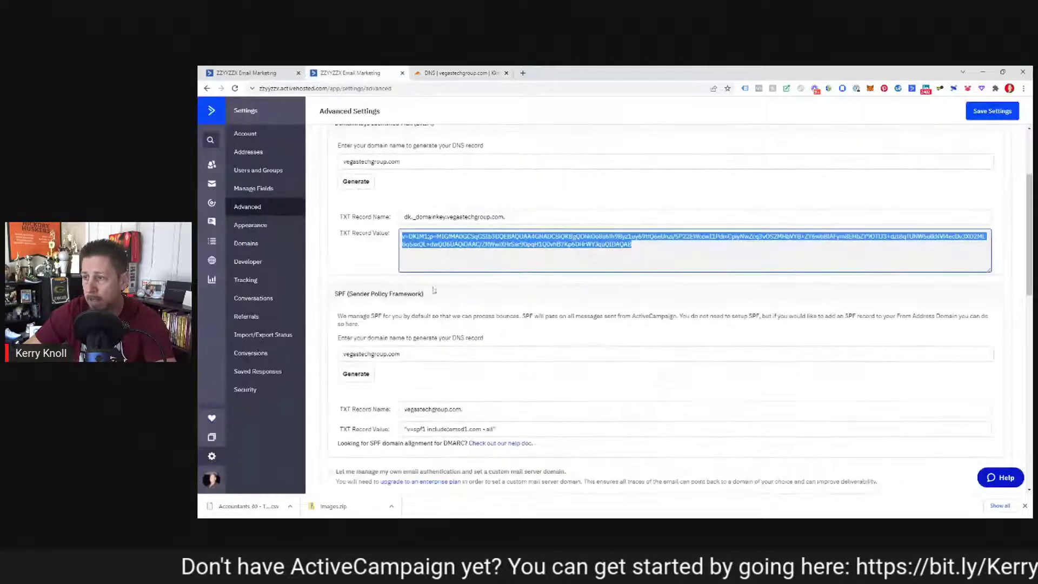
click(411, 217)
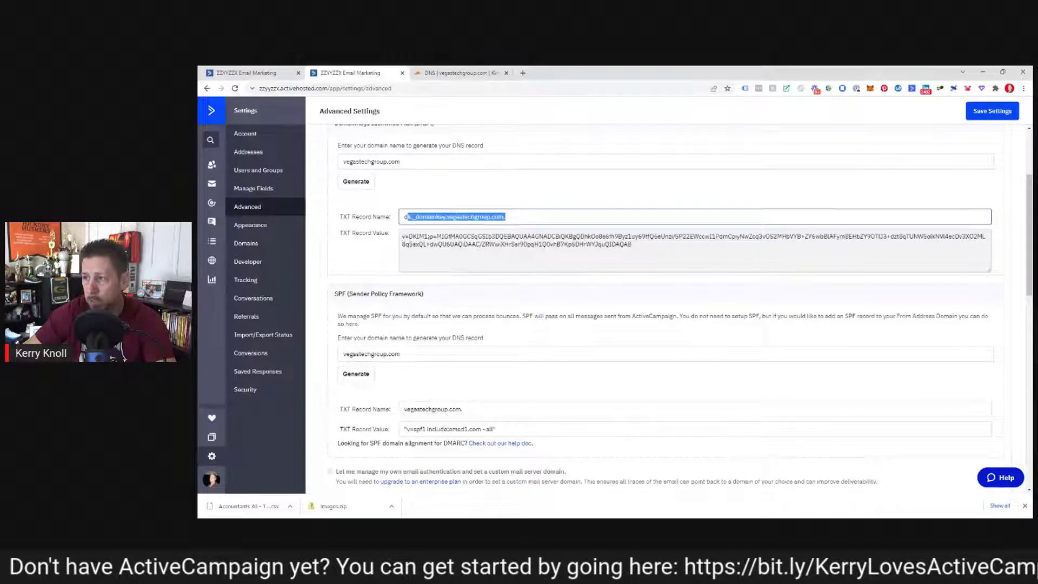
key(ctrl+c)
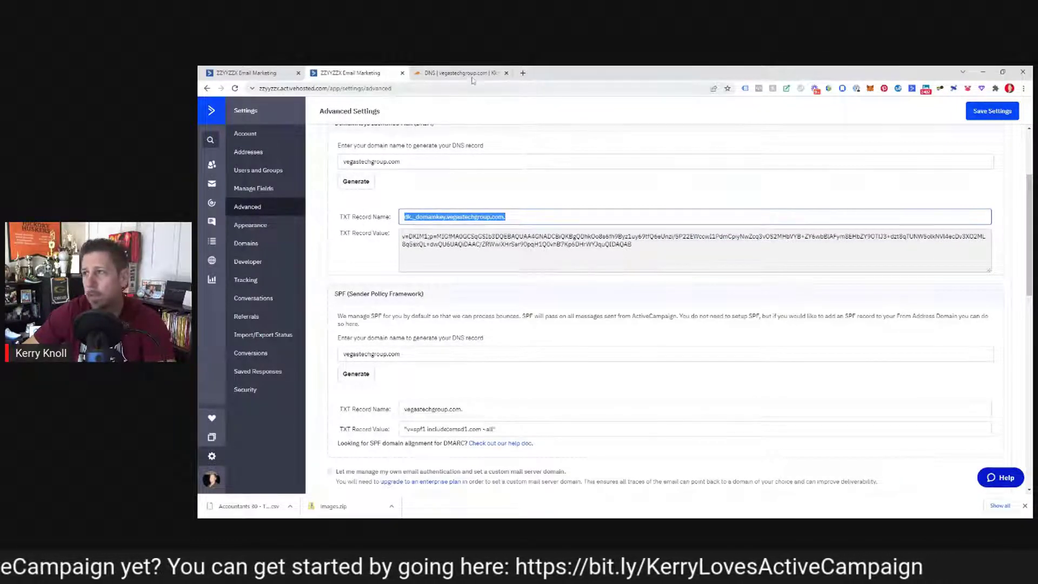
key(ctrl+Tab)
key(Tab)
key(ctrl+v)
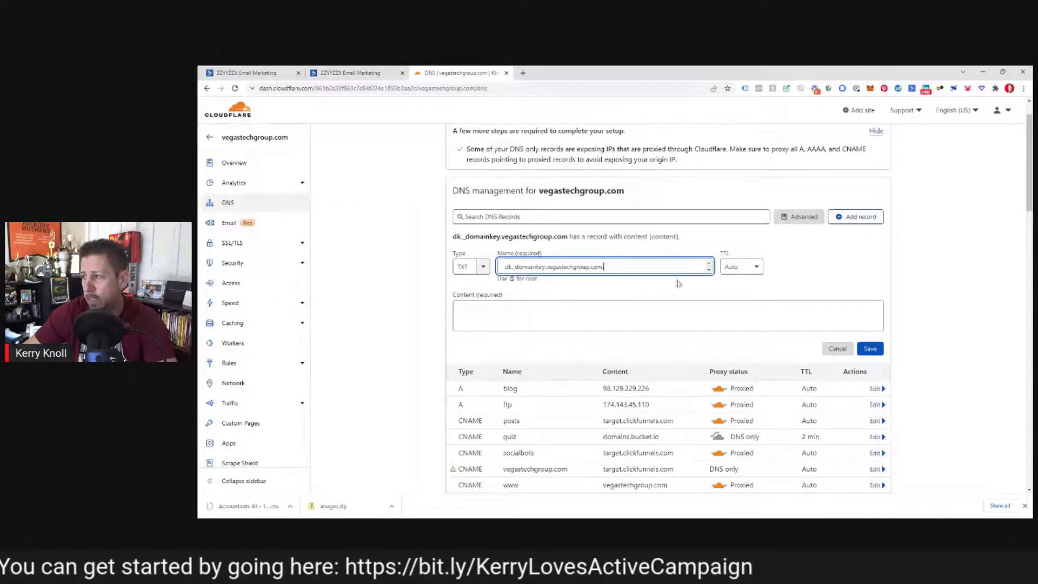
click(740, 267)
click(739, 305)
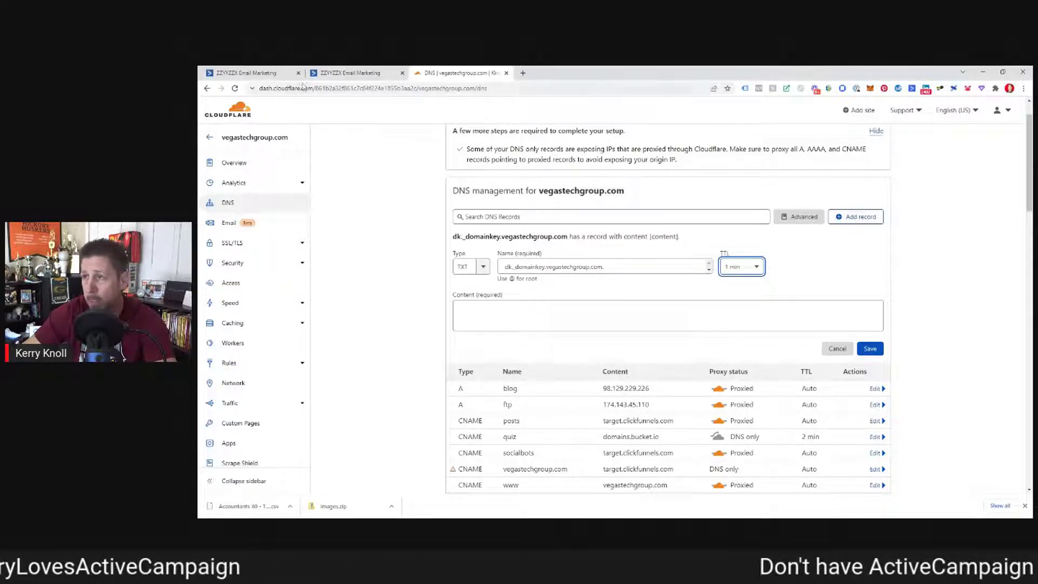
- Paste ActiveCampaign's DKIM TXT value into the new record's Content field
click(362, 71)
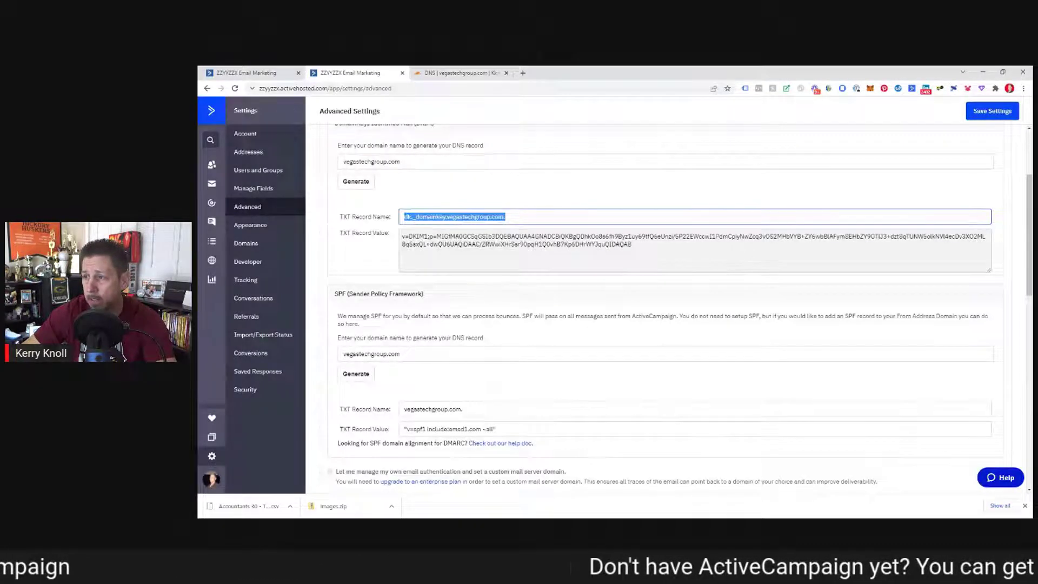
drag(402, 237, 632, 245)
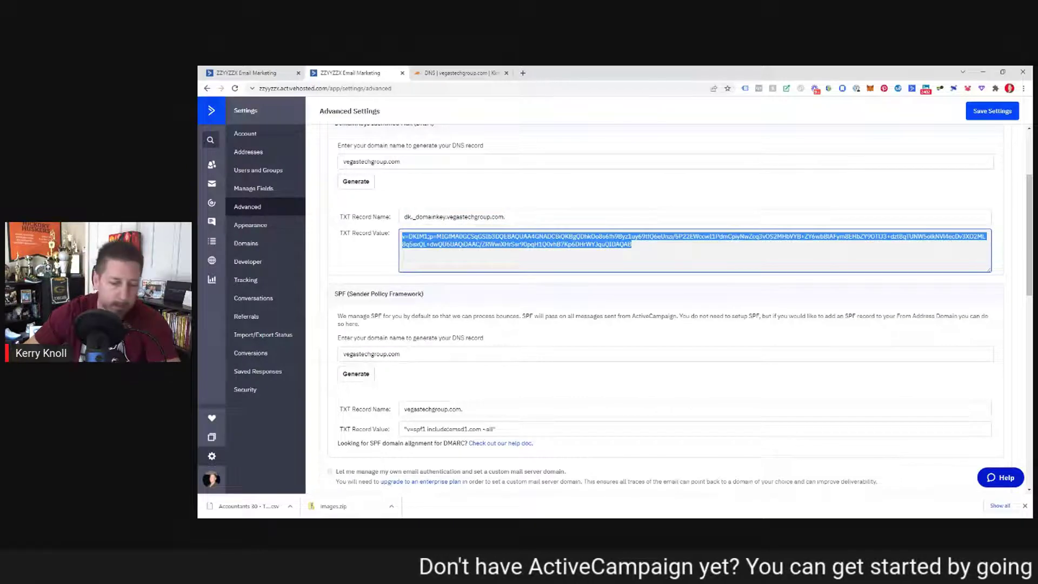
click(460, 72)
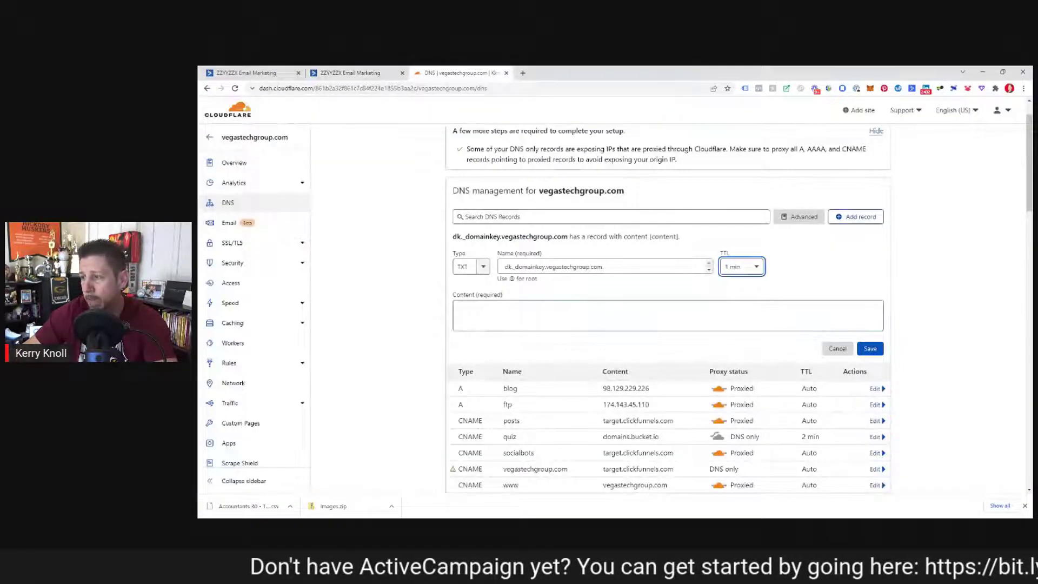
click(866, 319)
key(ctrl+v)
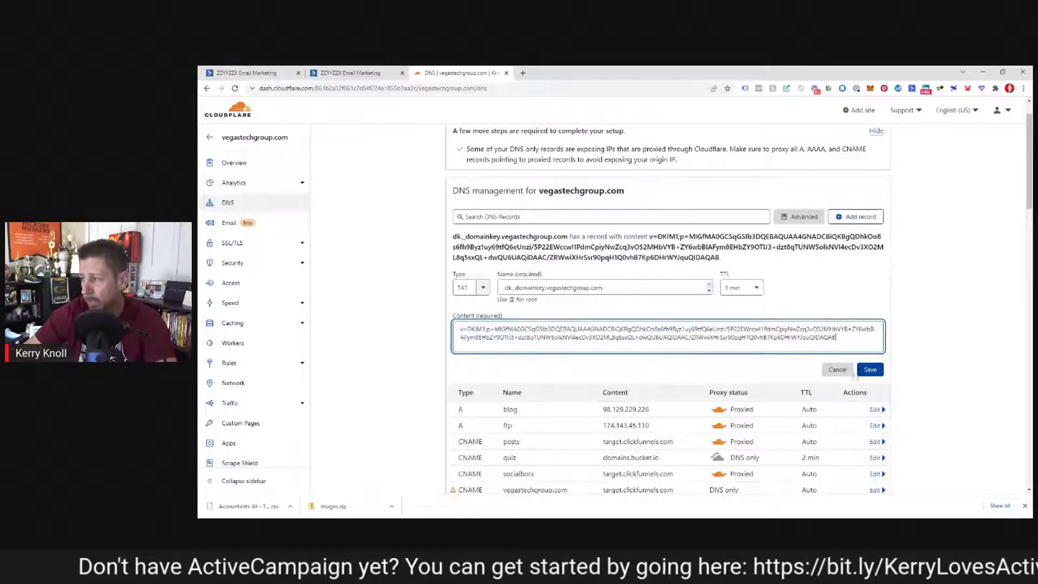
scroll(551, 366, down, 4)
scroll(550, 365, down, 3)
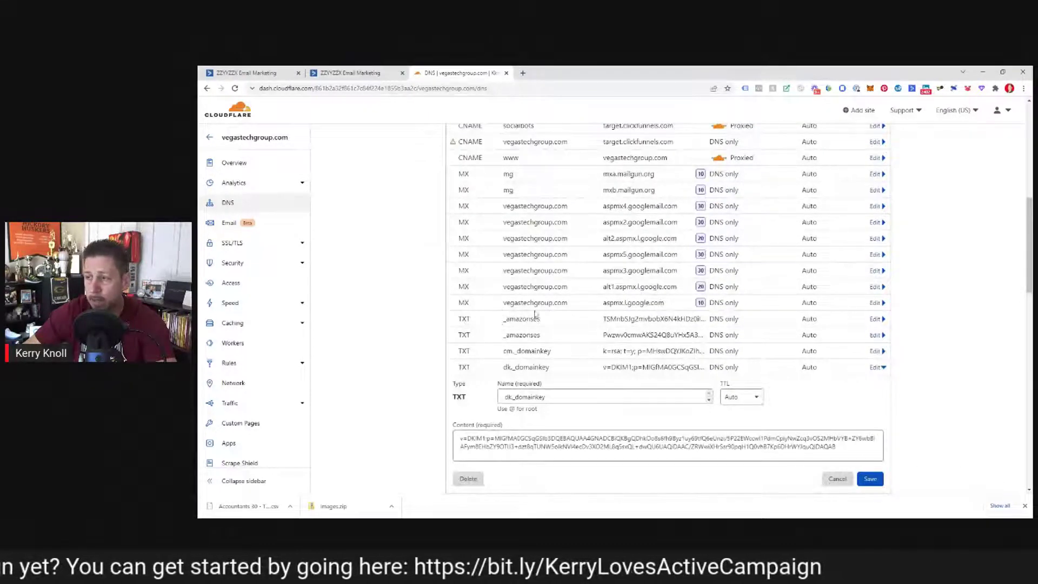
click(353, 73)
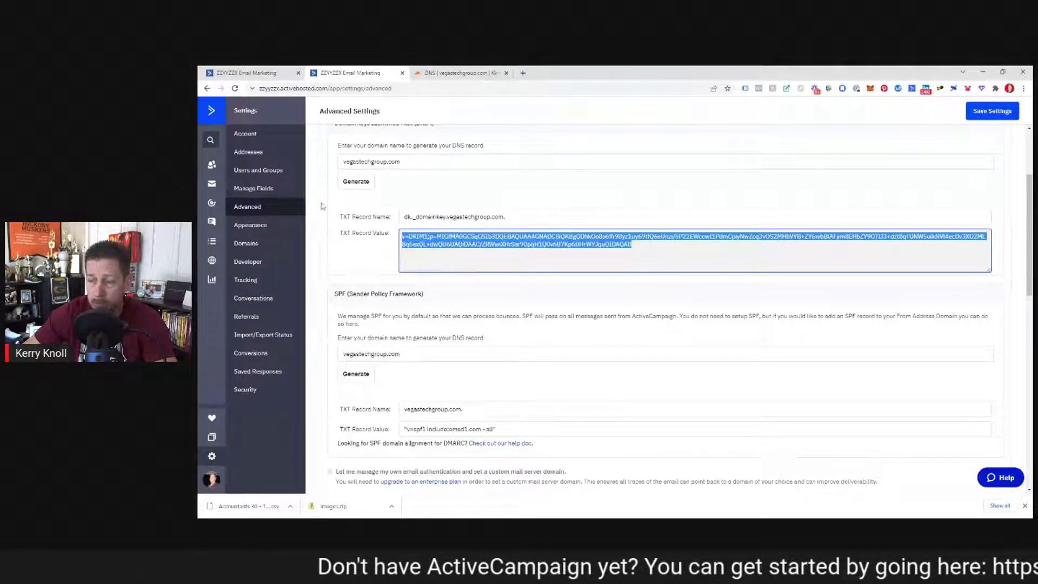
- Scroll Advanced Settings to the DKIM section showing dk._domainkey.vegastechgroup.com and its value
scroll(318, 236, down, 5)
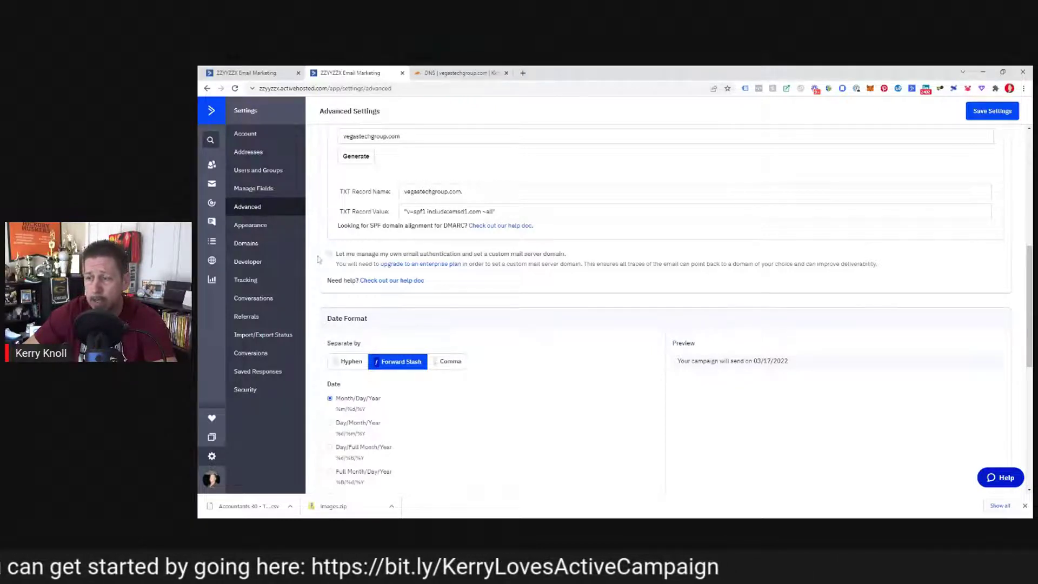
scroll(316, 243, up, 4)
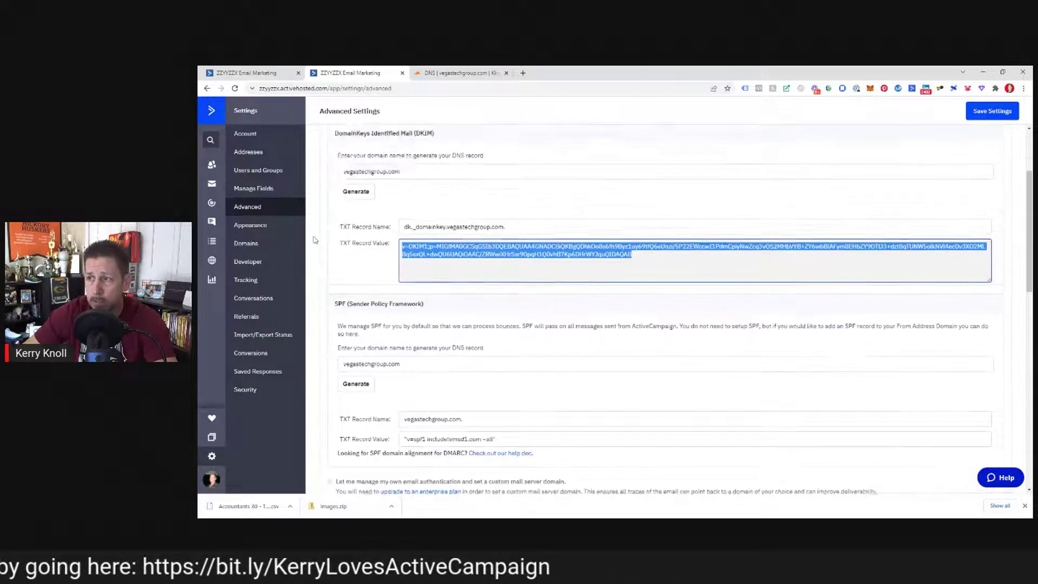
scroll(314, 240, up, 2)
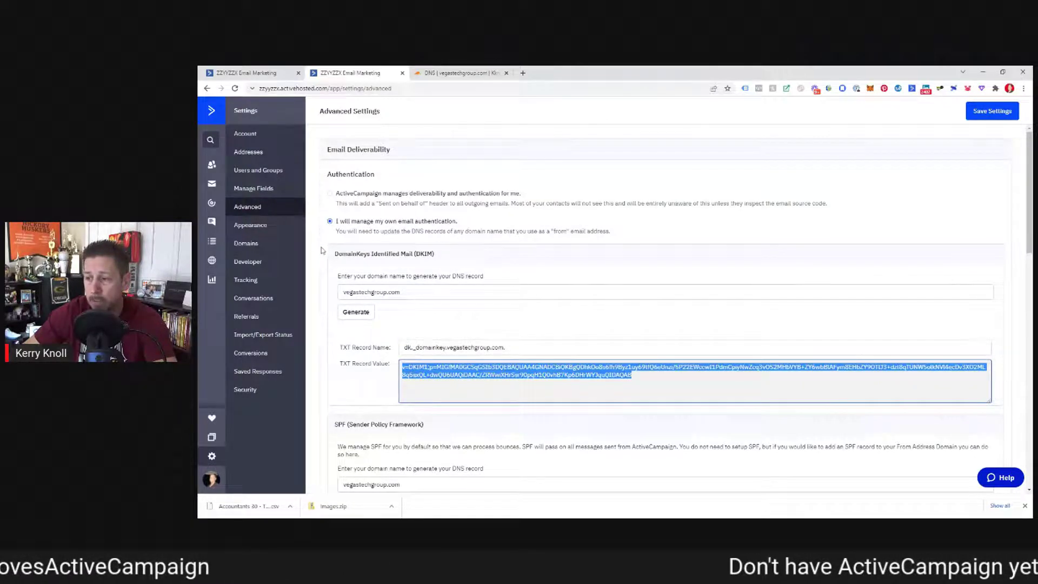
scroll(319, 252, down, 1)
scroll(319, 251, up, 1)
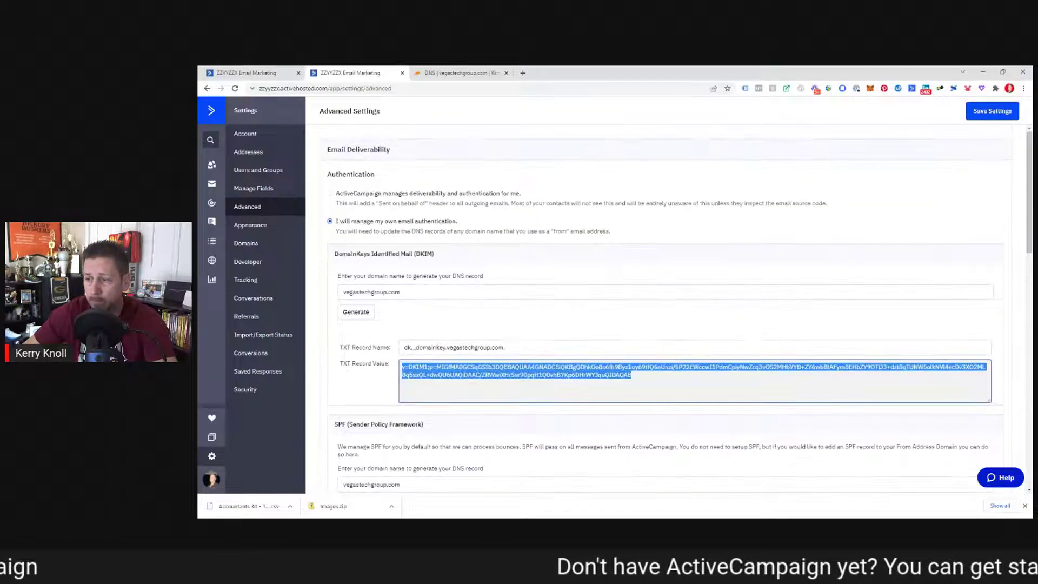
scroll(530, 475, down, 2)
scroll(384, 334, down, 1)
scroll(379, 303, up, 2)
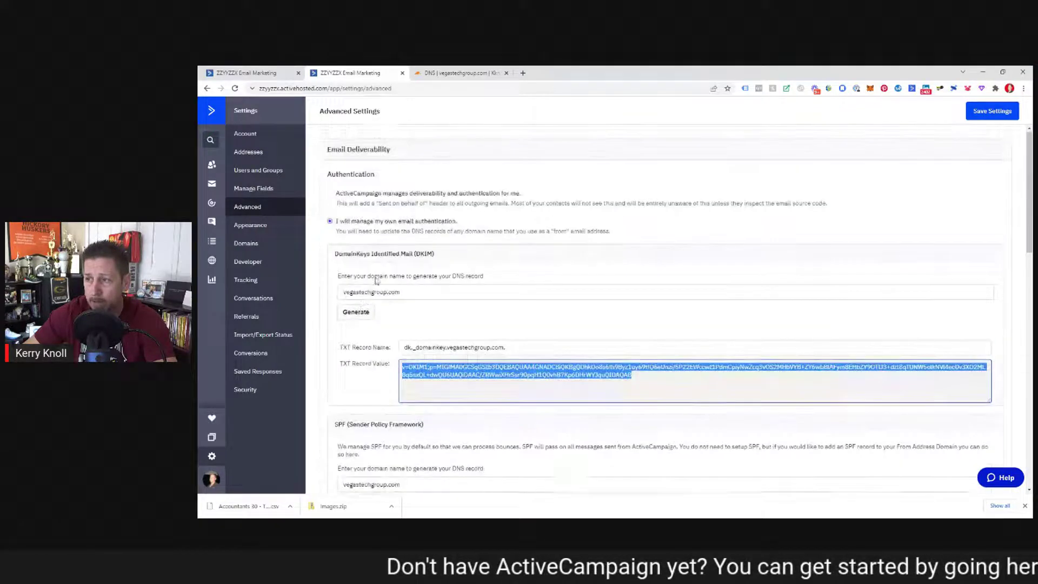
- Generate DKIM for growthhackmindset.com and select its TXT value and name dk._domainkey.growthhackmindset.com
drag(400, 292, 322, 305)
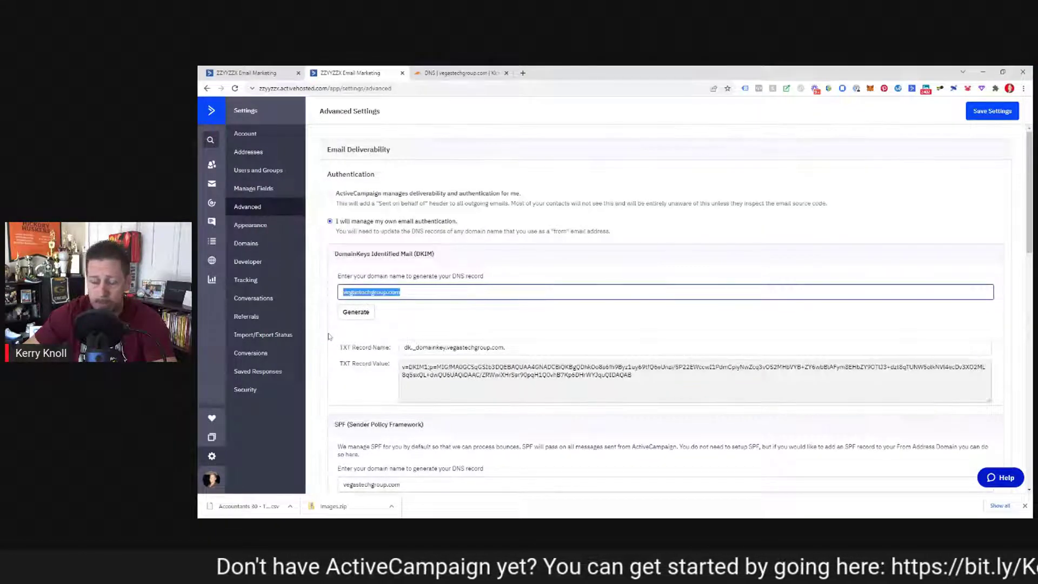
text(g)
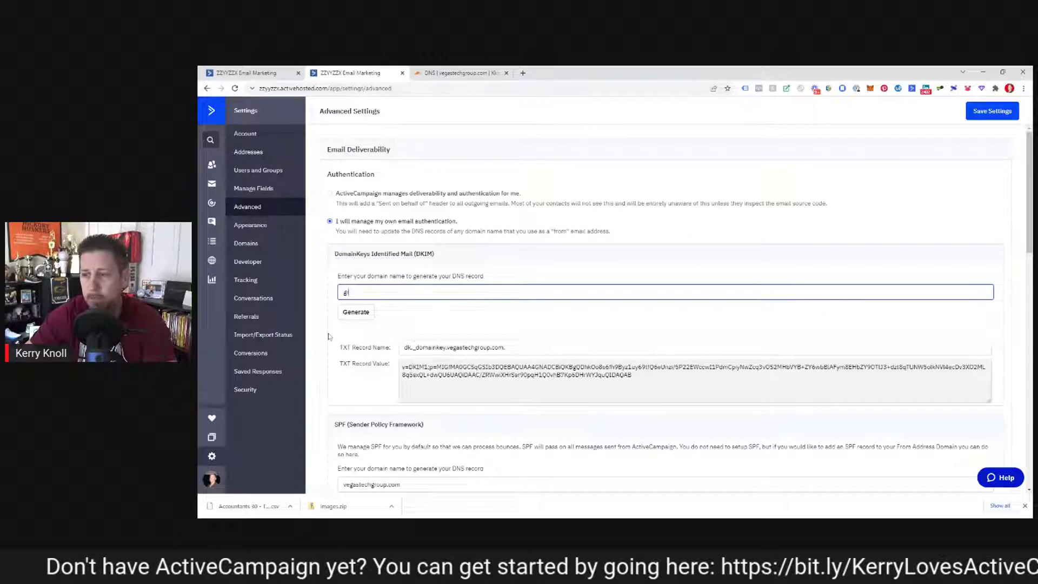
text(rowthhackmindset.com)
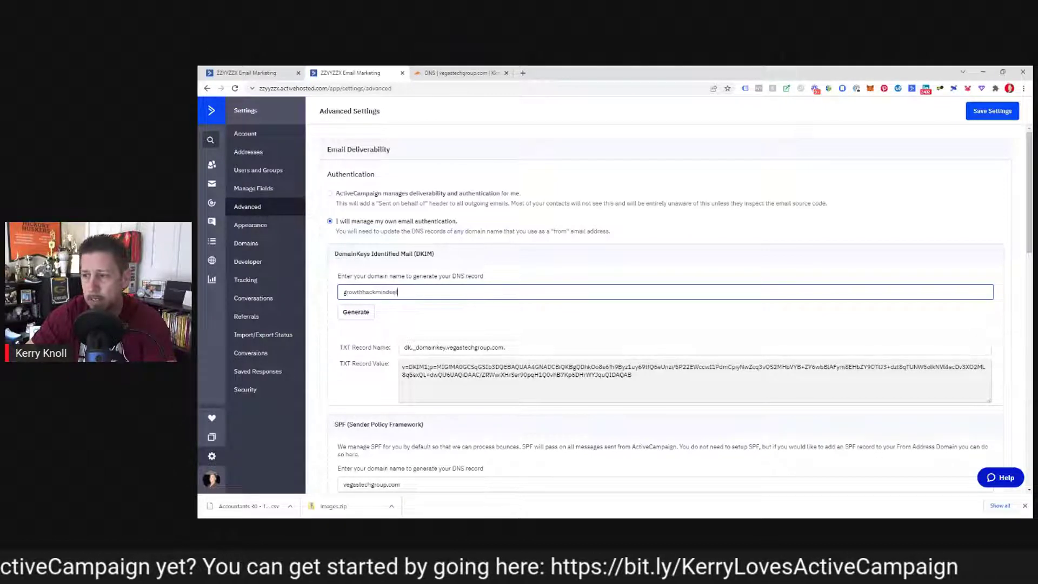
click(352, 316)
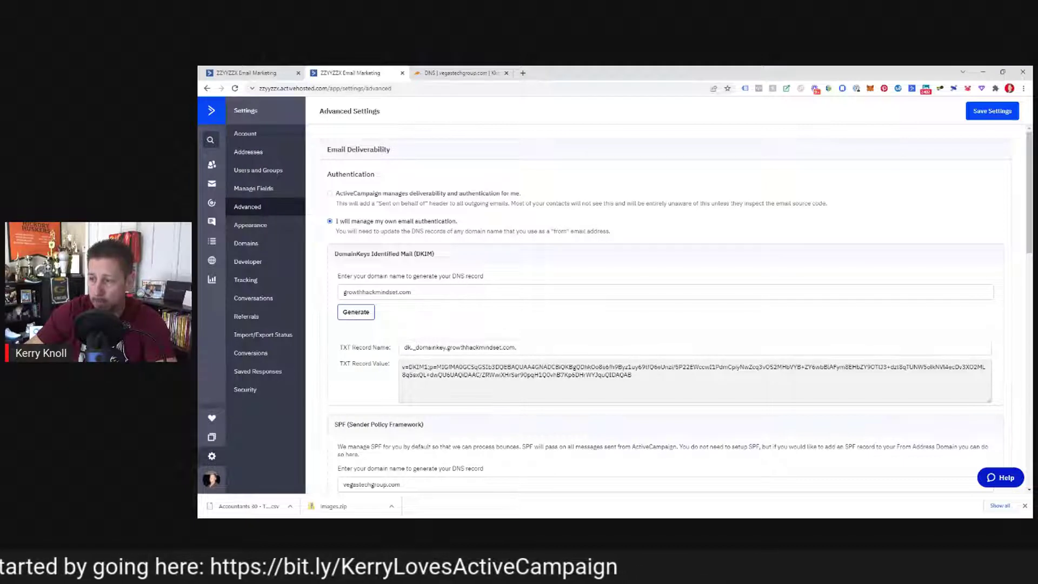
drag(401, 368, 632, 376)
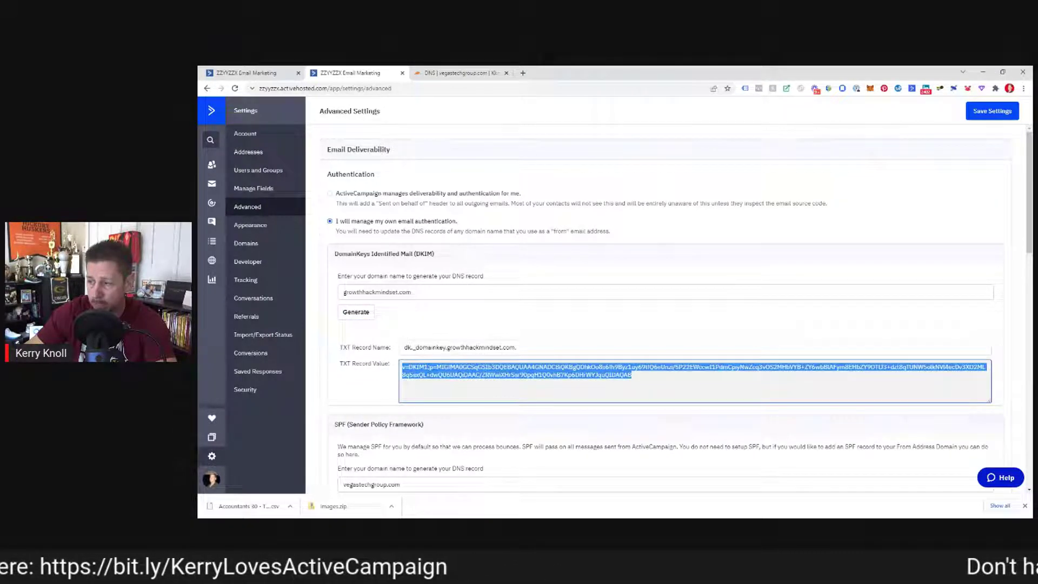
click(418, 347)
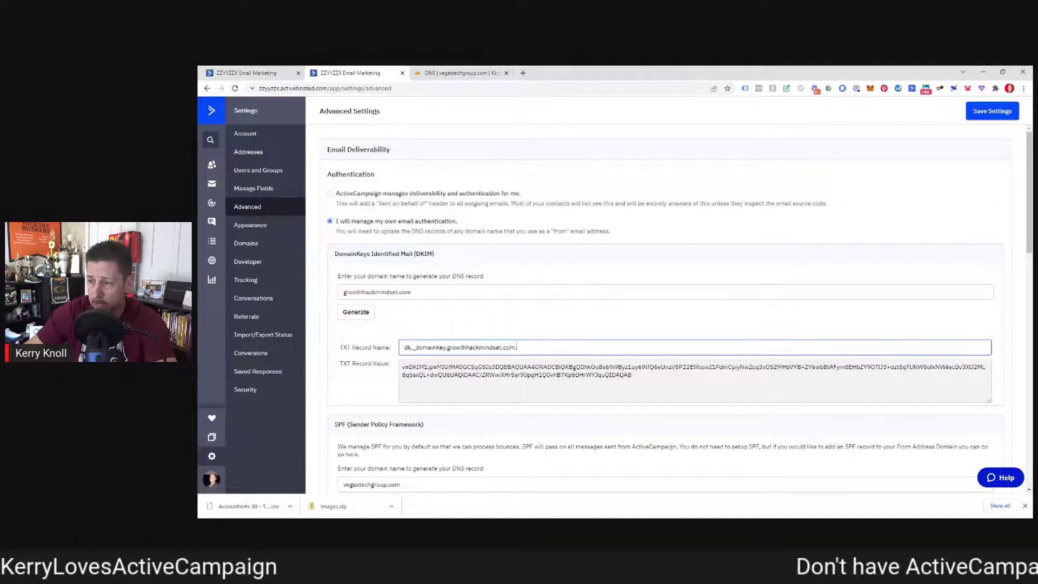
drag(516, 347, 405, 347)
- Generate SPF for growthhackmindset.com and select its value 'v=spf1 include:emsd1.com ~all'
scroll(676, 308, down, 3)
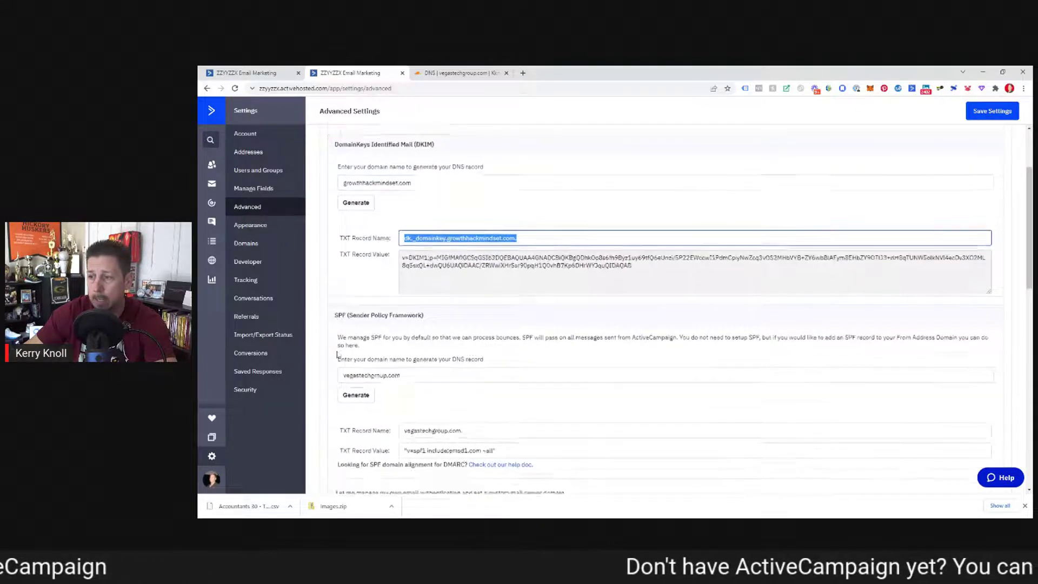
drag(401, 354, 340, 354)
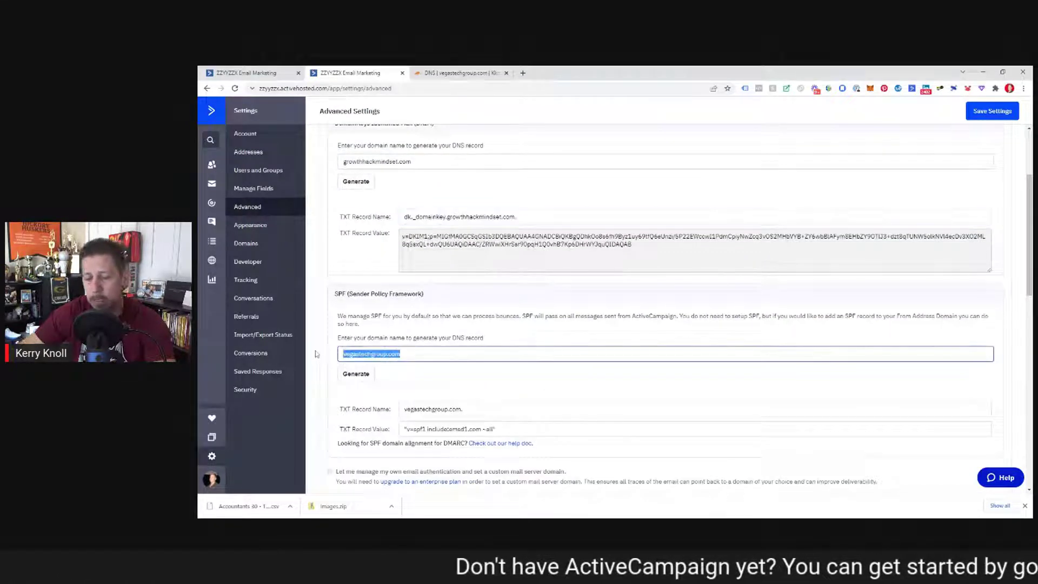
text(growthhackm)
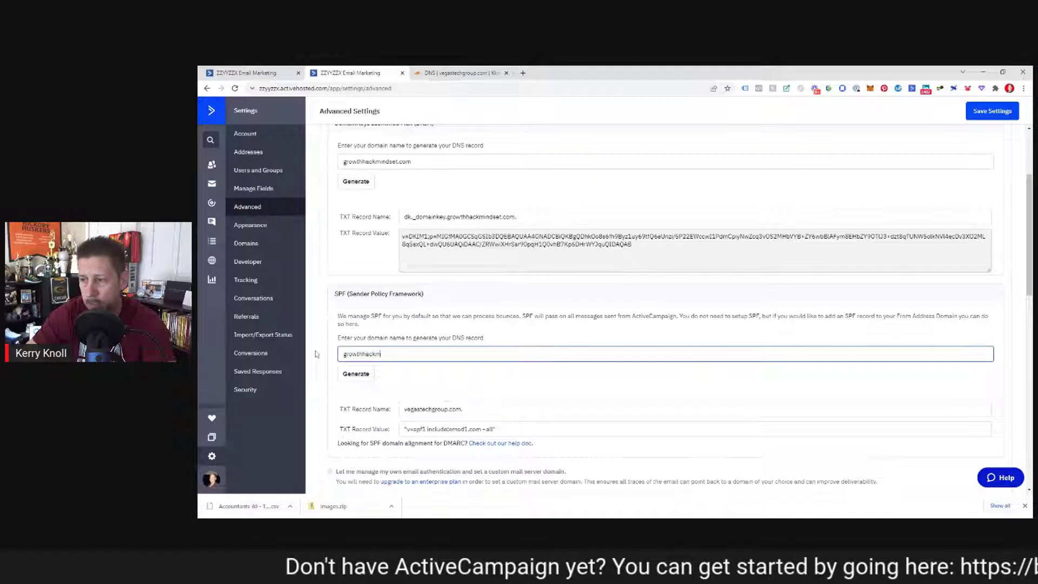
text(indset.com)
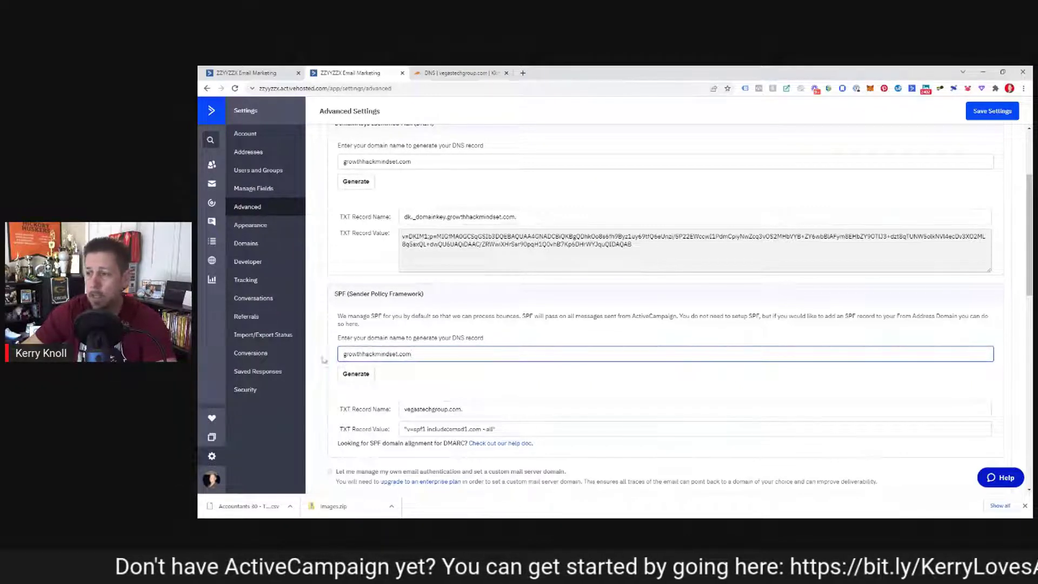
click(353, 378)
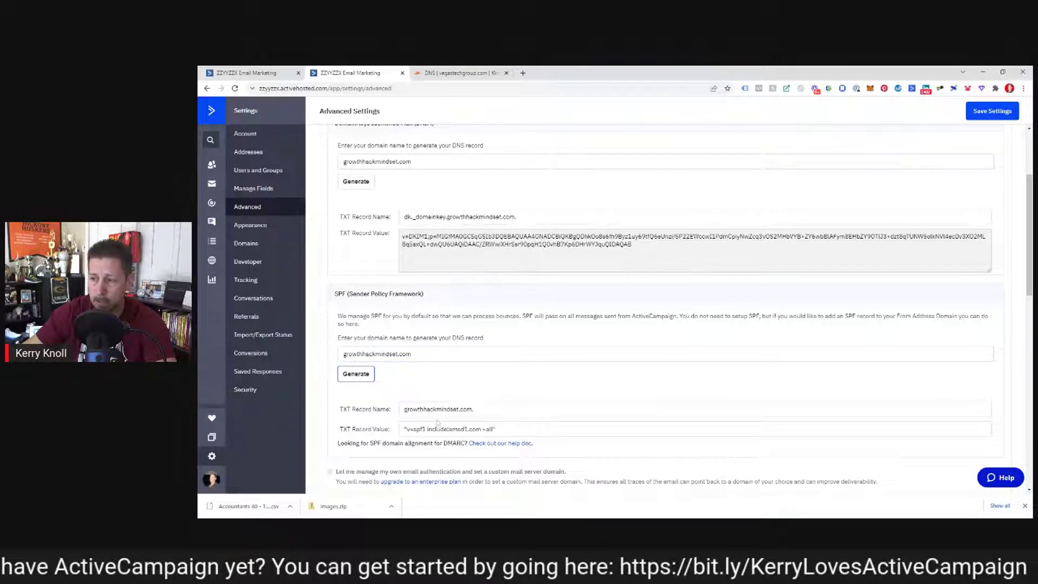
drag(495, 430, 395, 432)
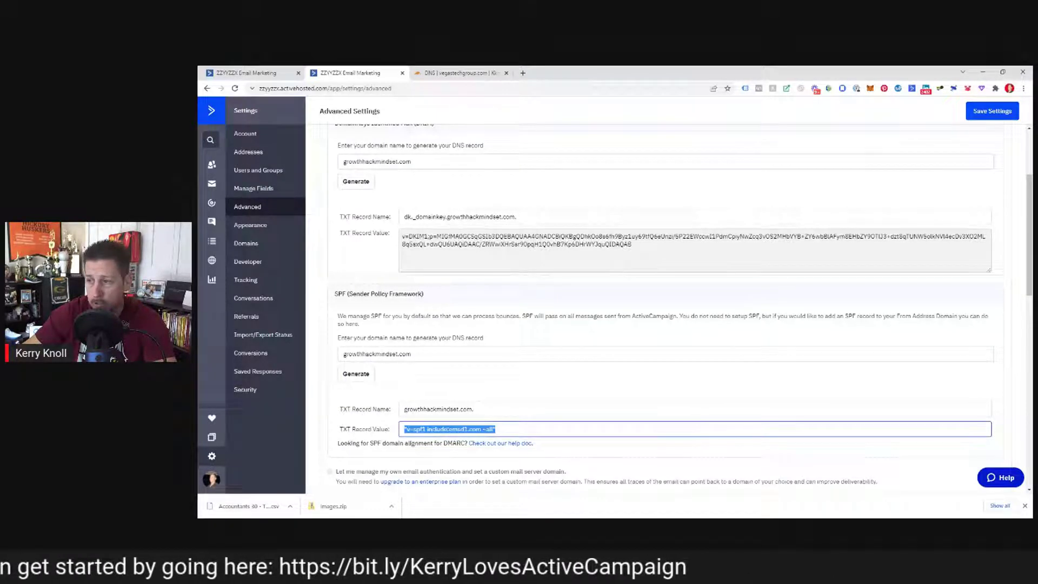
- Select the full growthhackmindset.com domain entered in the SPF field
click(411, 354)
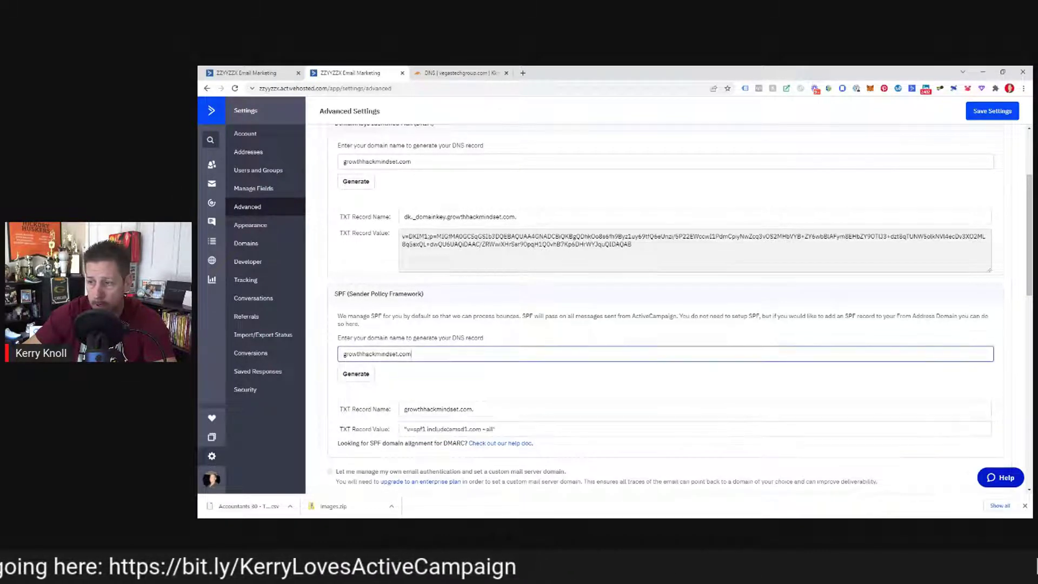
drag(412, 355, 351, 354)
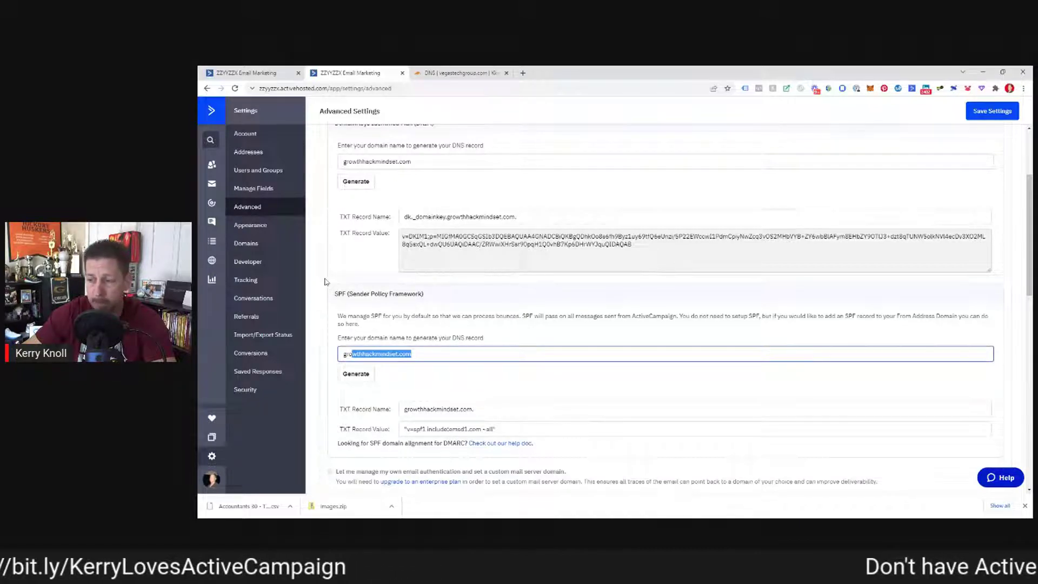
click(343, 354)
double_click(344, 353)
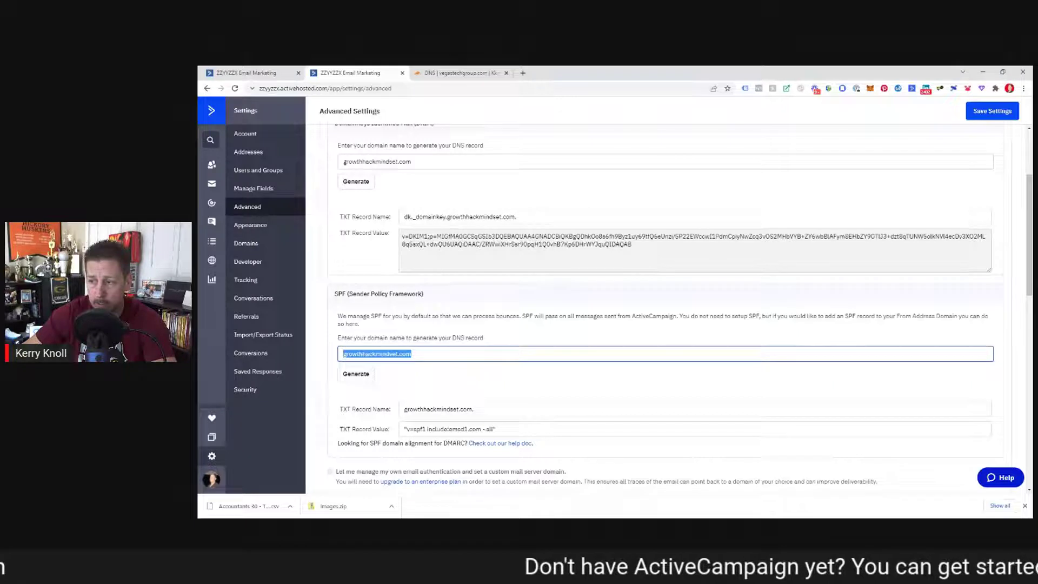
drag(476, 409, 389, 409)
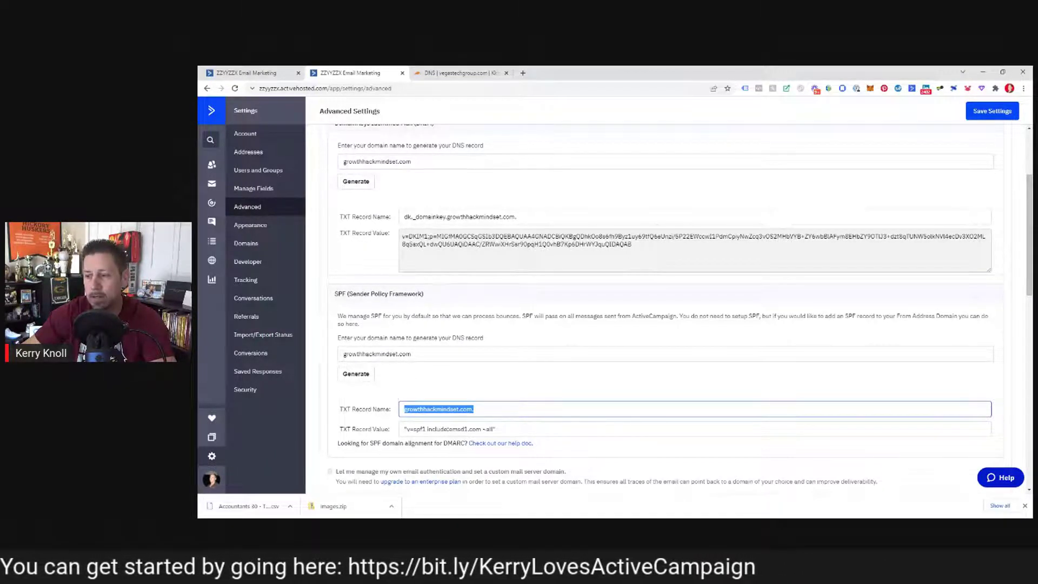
click(475, 409)
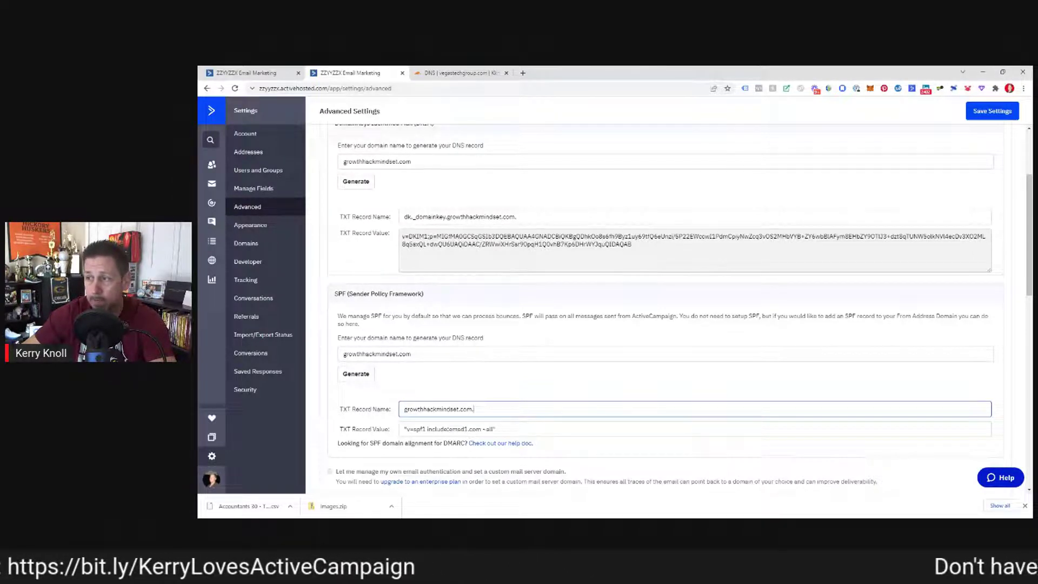
drag(448, 216, 500, 217)
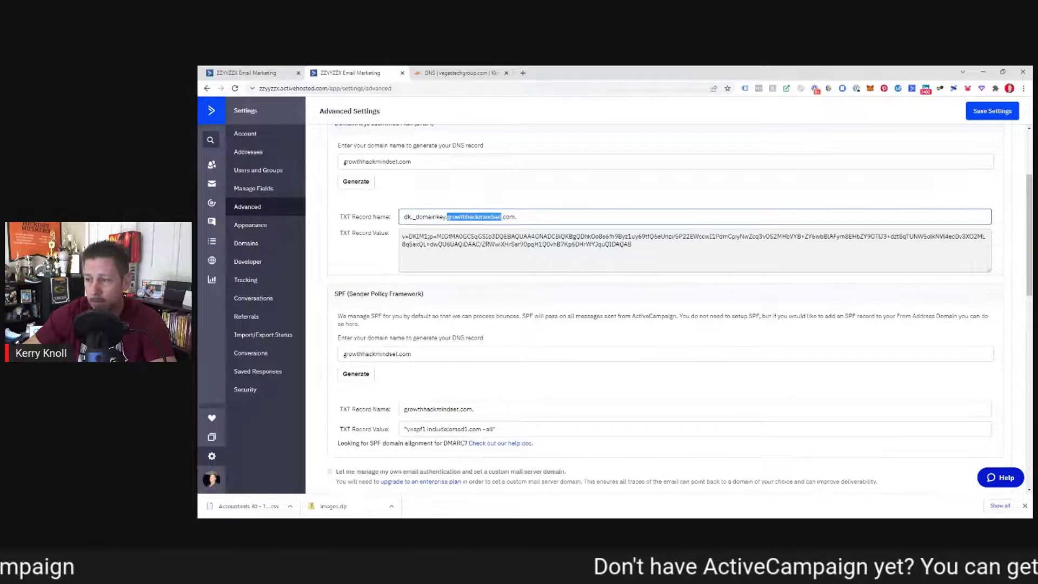
drag(459, 409, 404, 409)
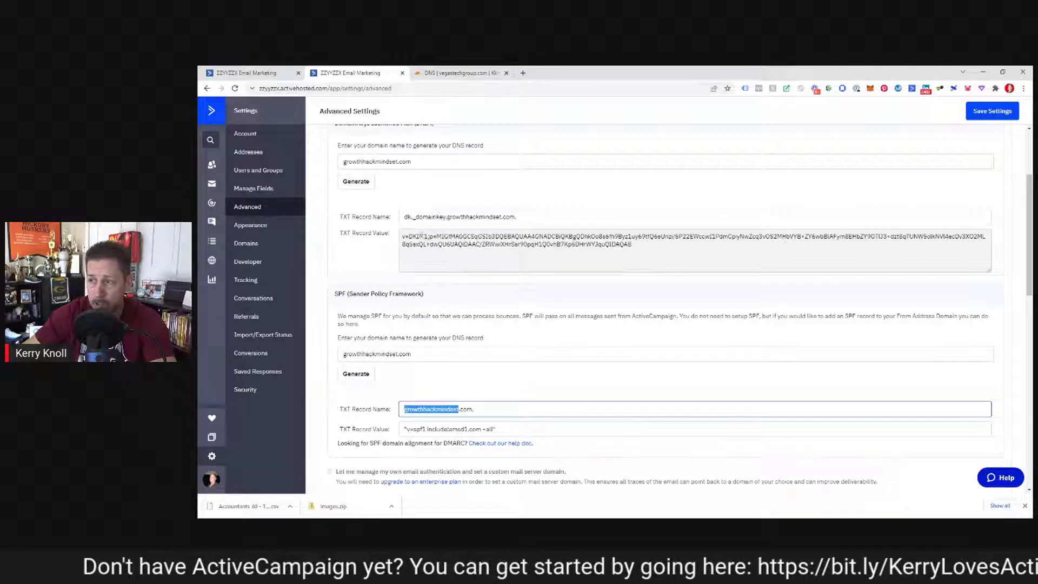
drag(447, 216, 506, 217)
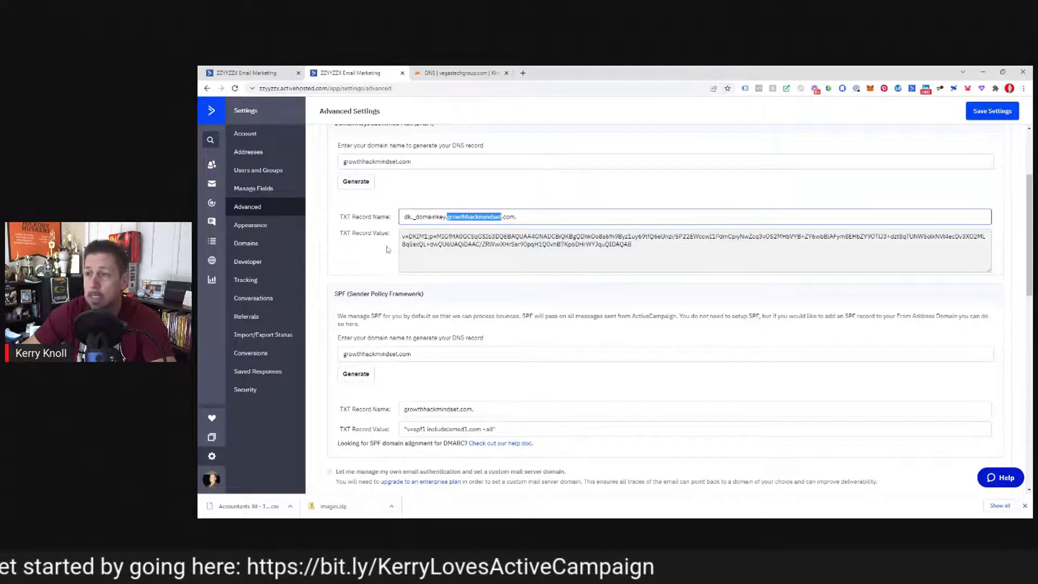
scroll(389, 255, up, 3)
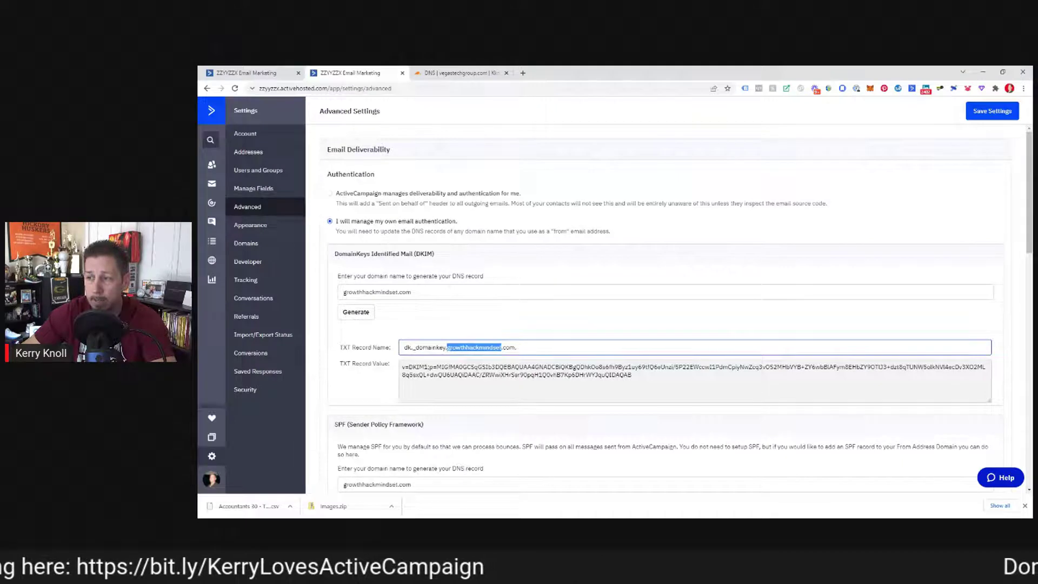
drag(414, 293, 322, 300)
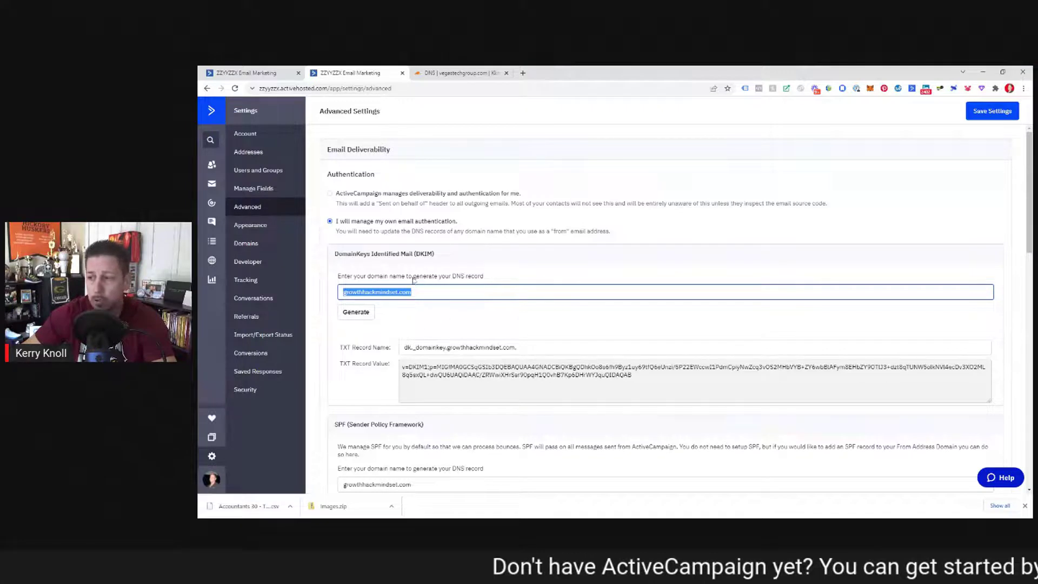
click(370, 342)
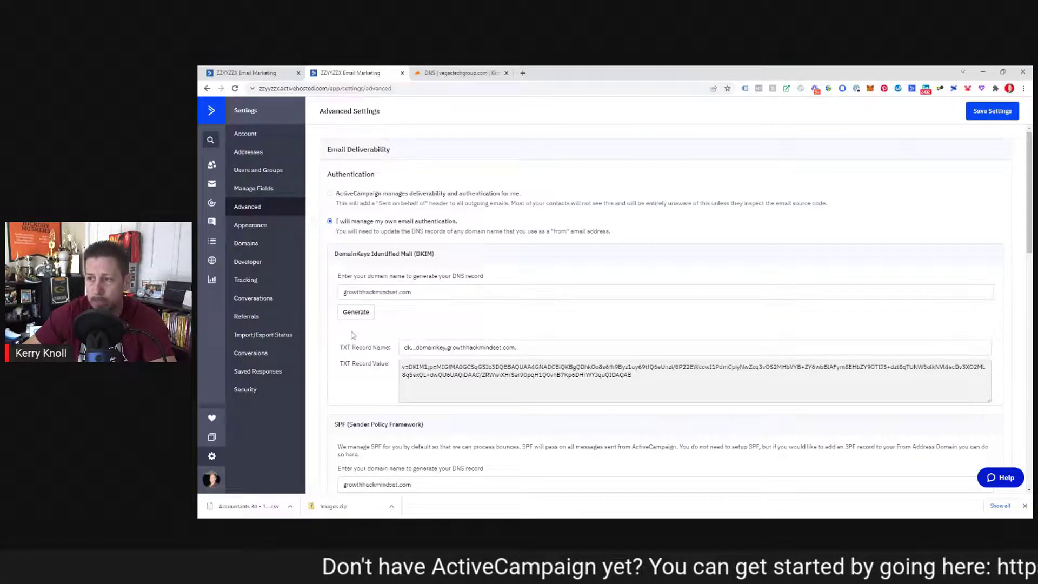